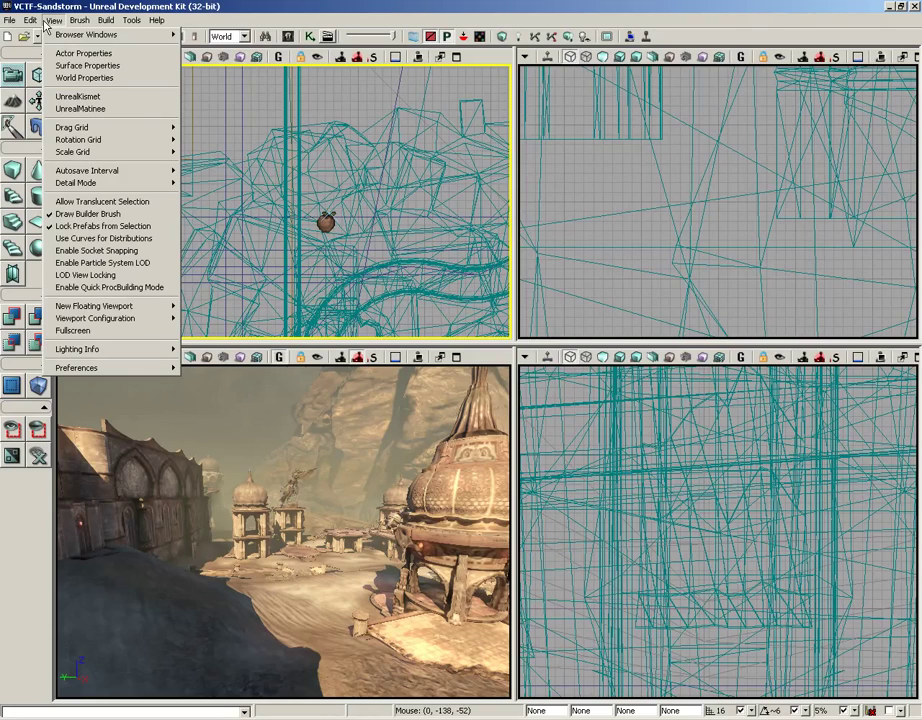
Step: Open the Content Browser window, view its Log and Start Page sections, and close the window
{"action": "mouse_move", "coordinate": [40, 34]}
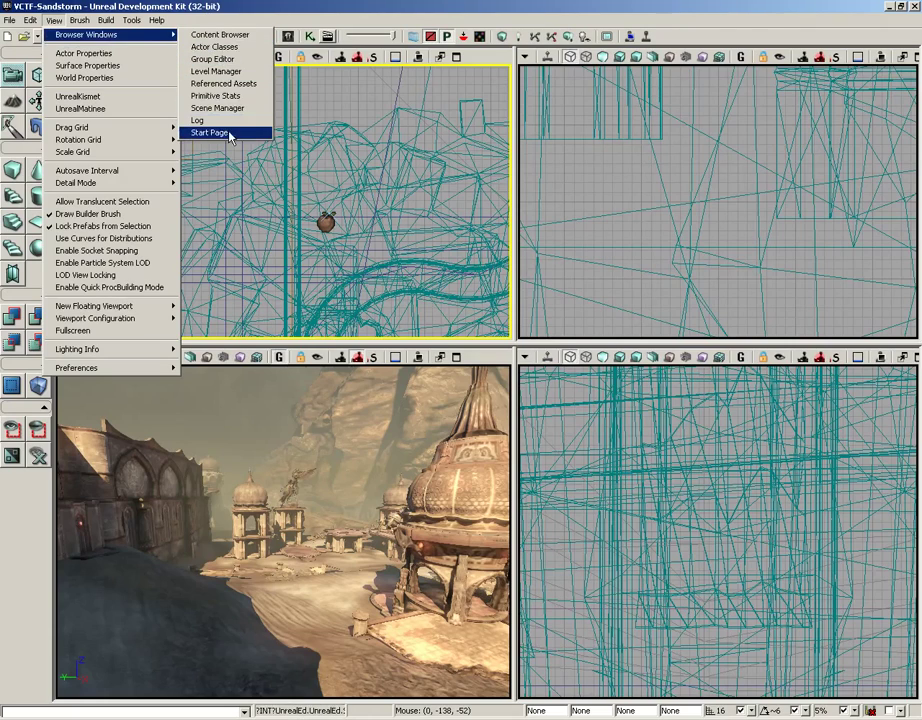
{"action": "left_click", "coordinate": [245, 35]}
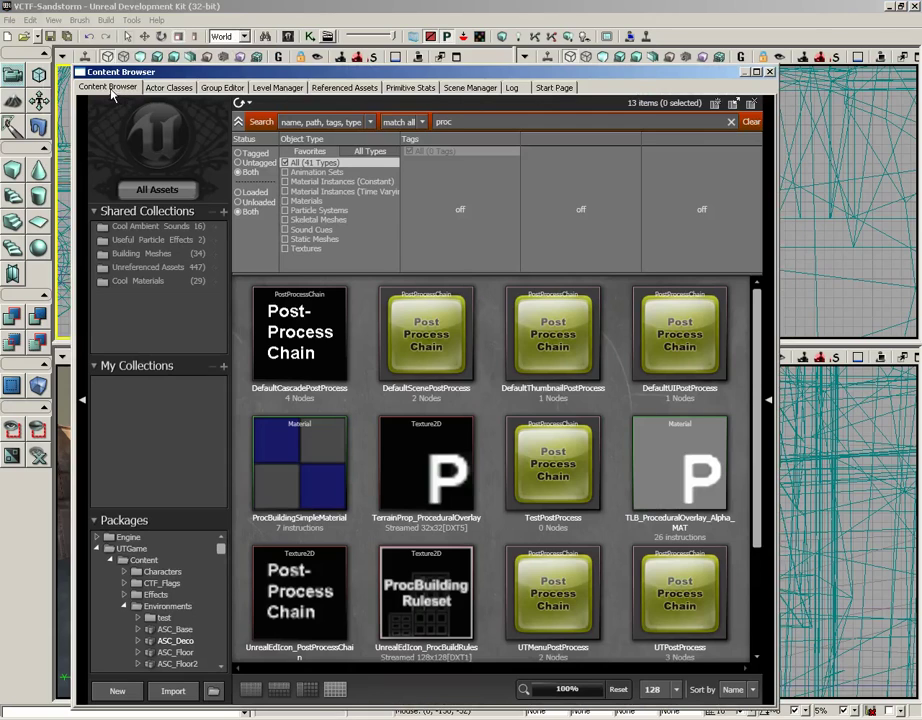
{"action": "left_click", "coordinate": [512, 88]}
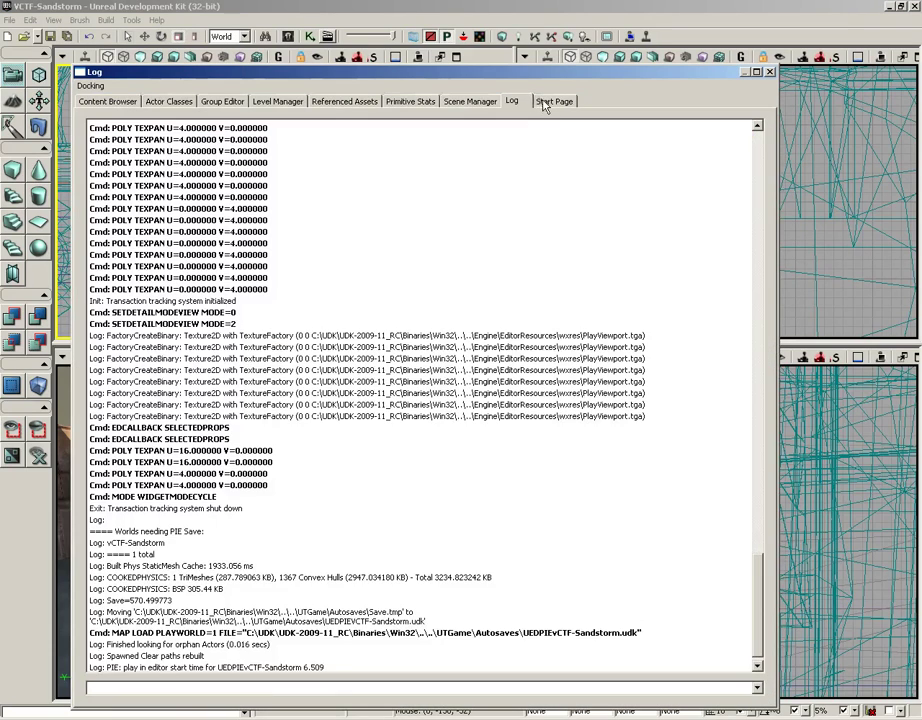
{"action": "left_click", "coordinate": [551, 102]}
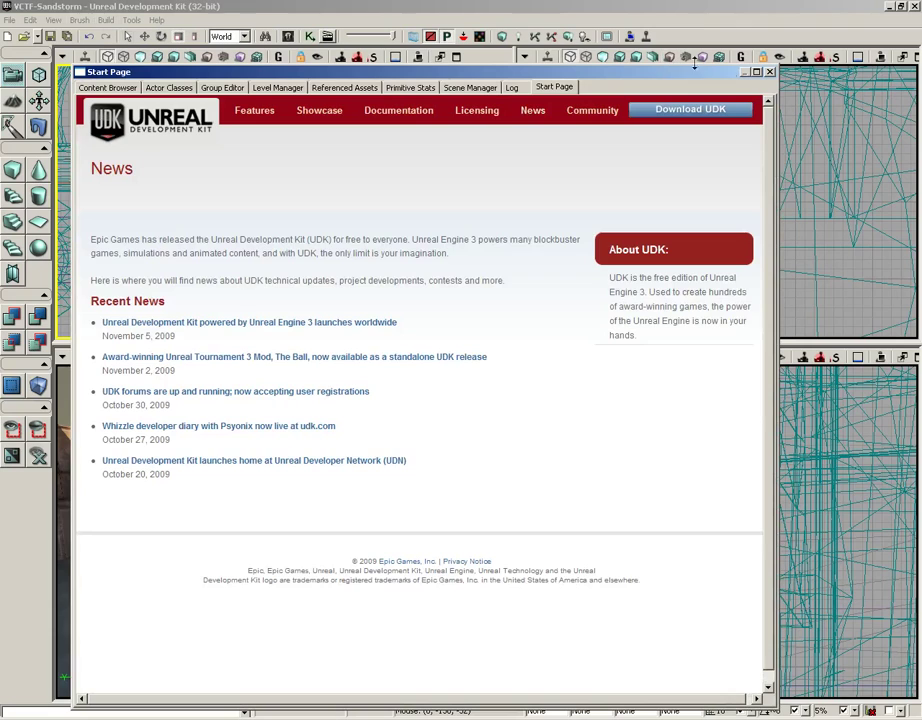
{"action": "left_click", "coordinate": [771, 71]}
Step: Select the large patterned dome static mesh in the perspective view, view its actor properties, and close them
{"action": "left_click", "coordinate": [55, 21]}
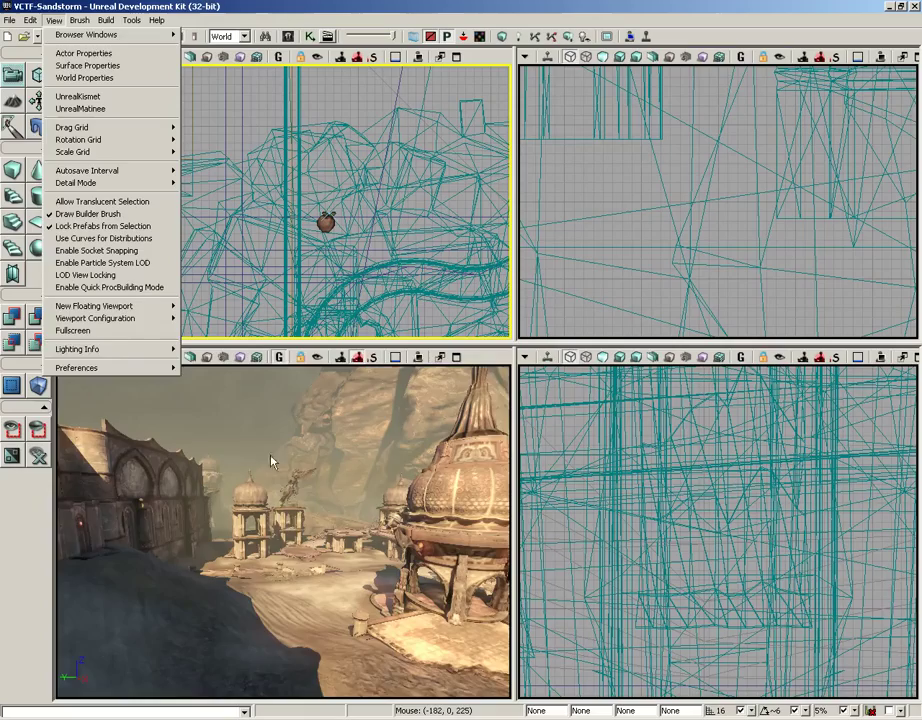
{"action": "left_click_drag", "start_coordinate": [289, 550], "coordinate": [297, 484]}
{"action": "left_click", "coordinate": [297, 484]}
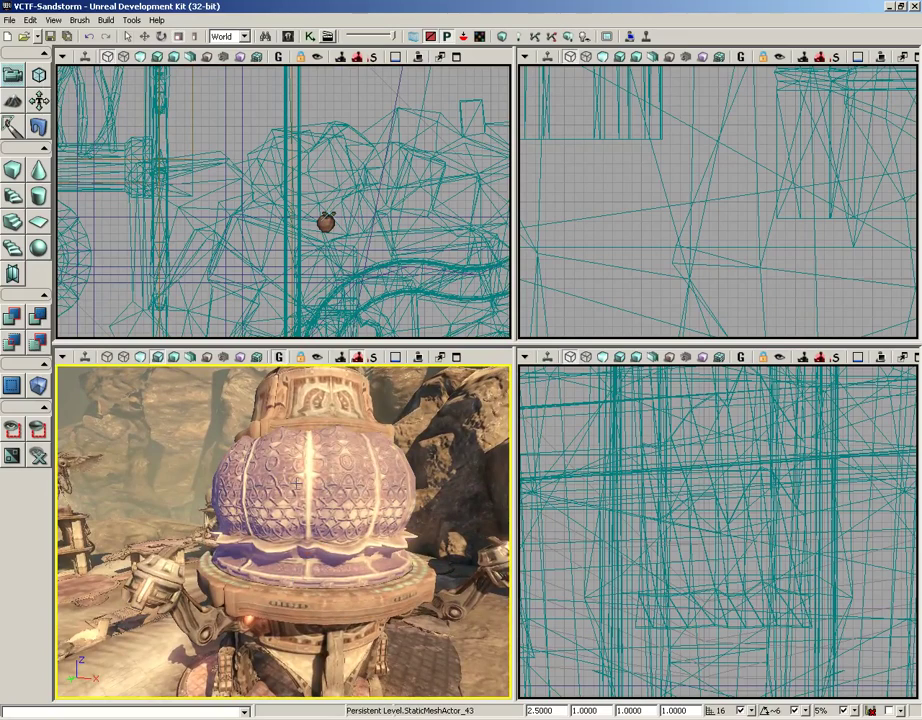
{"action": "left_click", "coordinate": [53, 20]}
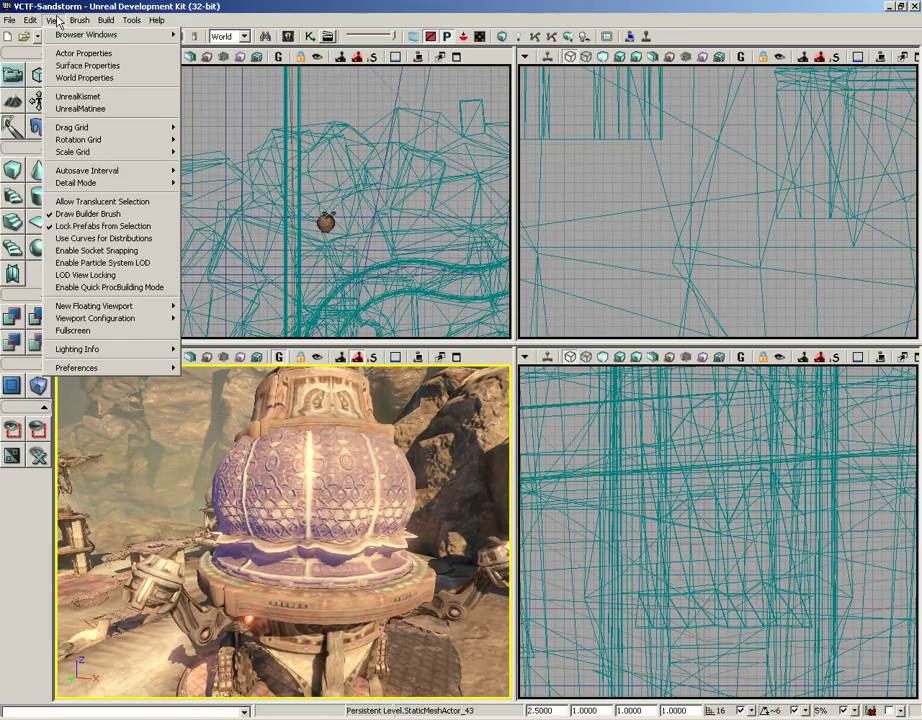
{"action": "left_click", "coordinate": [60, 55]}
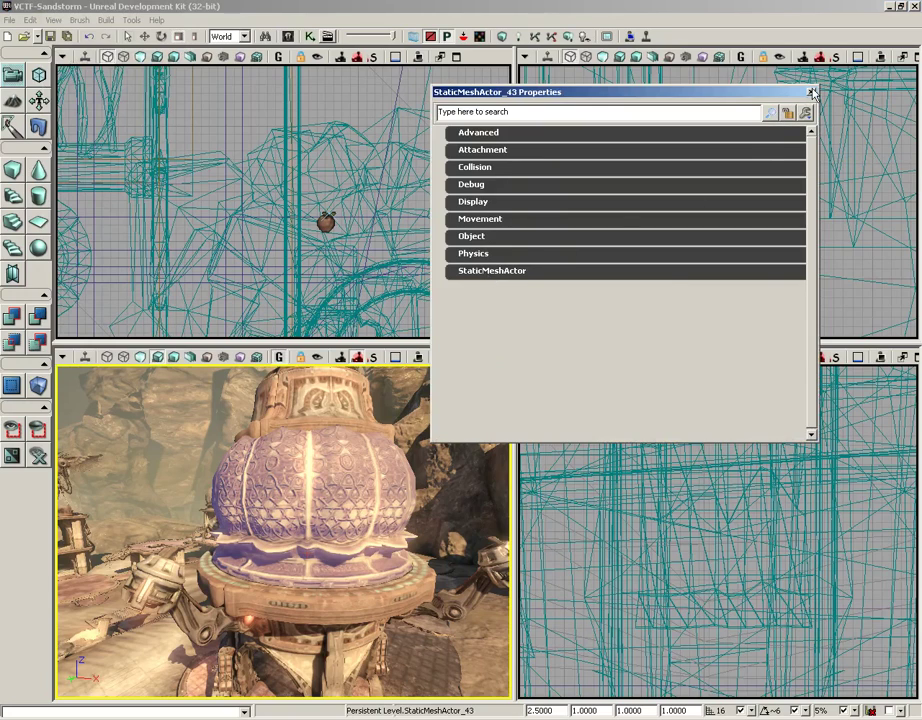
{"action": "left_click", "coordinate": [811, 92]}
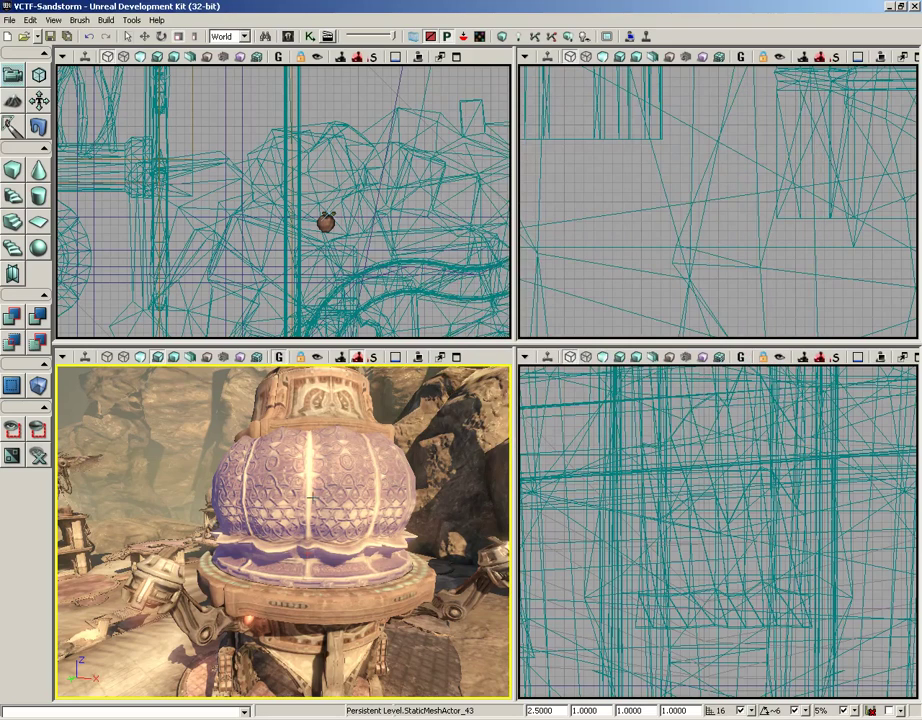
Step: Reopen the selected dome mesh's actor properties twice, closing the window each time
{"action": "key", "text": "F4"}
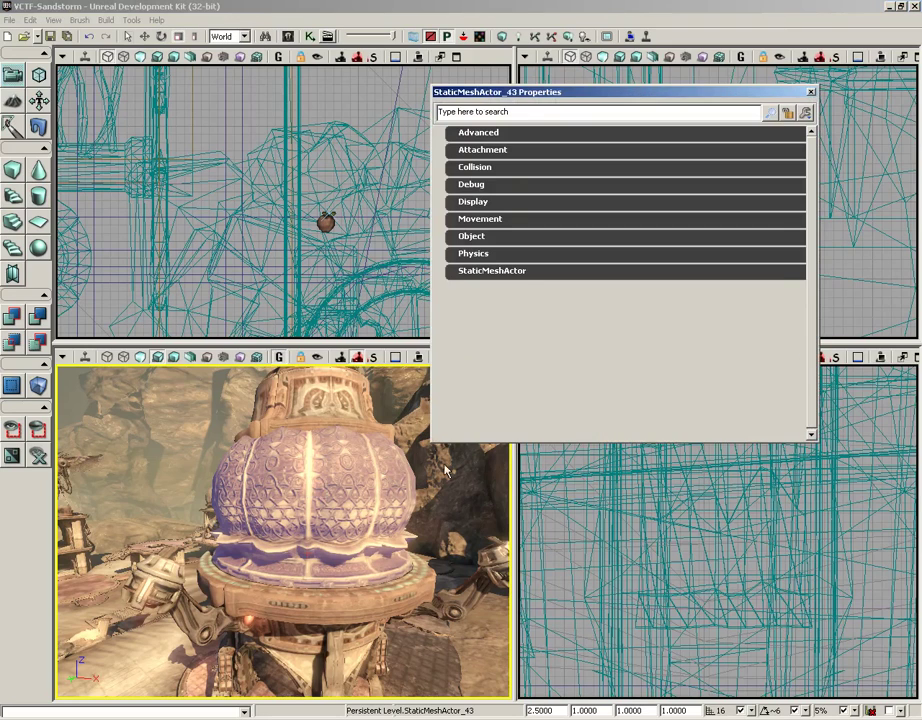
{"action": "left_click", "coordinate": [811, 92]}
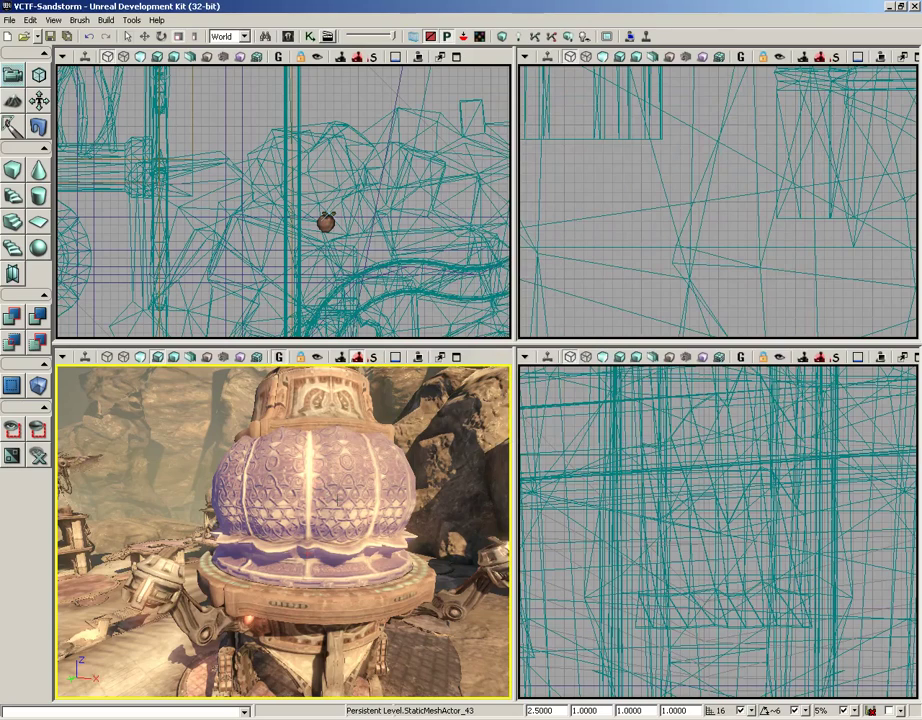
{"action": "key", "text": "F4"}
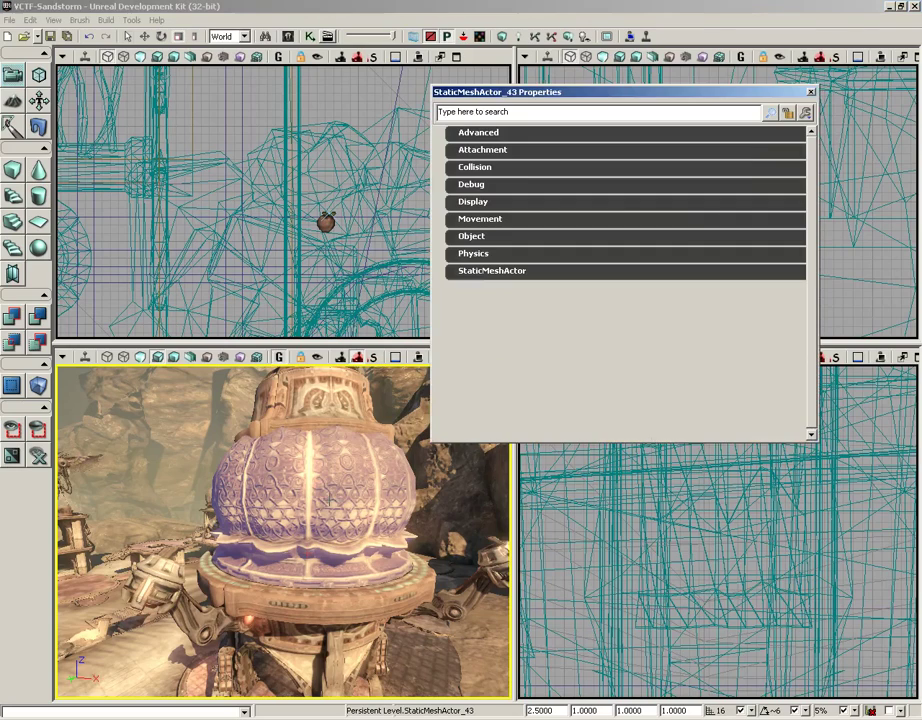
{"action": "left_click", "coordinate": [810, 91]}
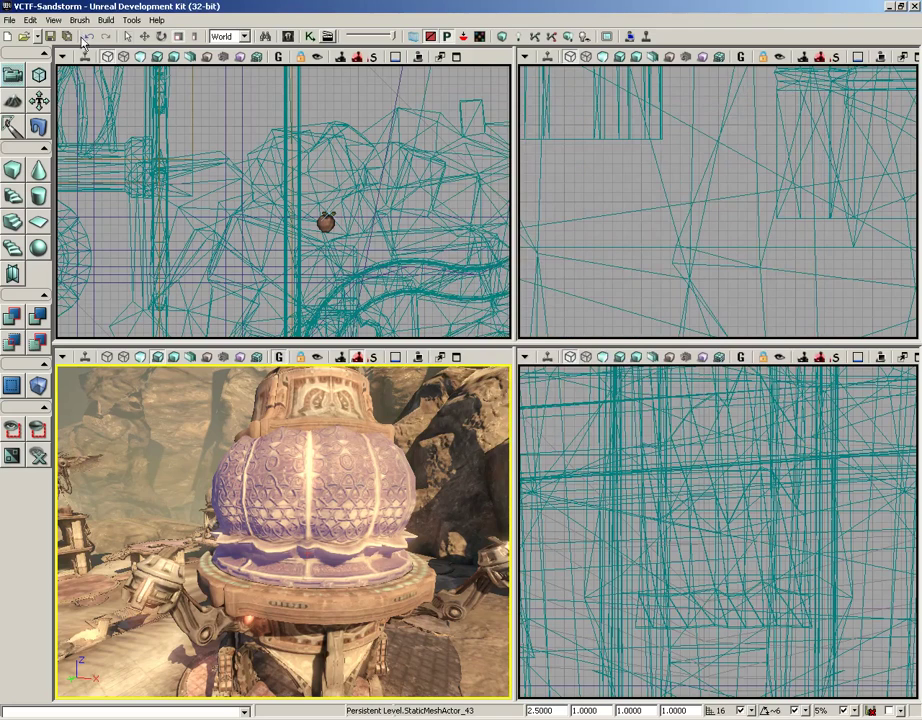
Step: Select the red tiled floor surface with game view turned off and open its surface properties
{"action": "left_click", "coordinate": [53, 20]}
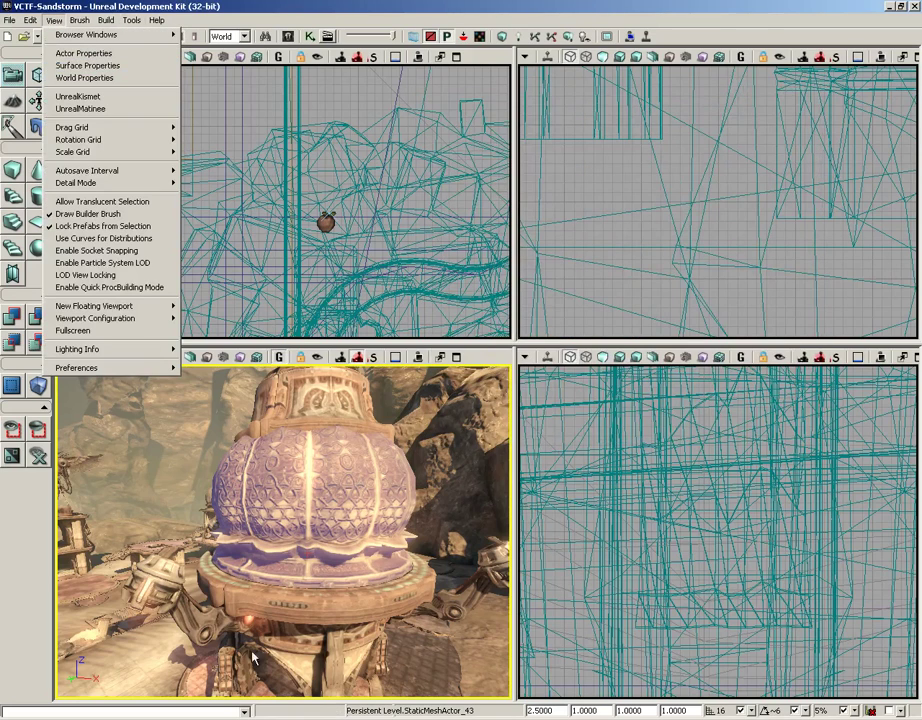
{"action": "left_click_drag", "start_coordinate": [237, 617], "coordinate": [292, 558]}
{"action": "left_click", "coordinate": [292, 558]}
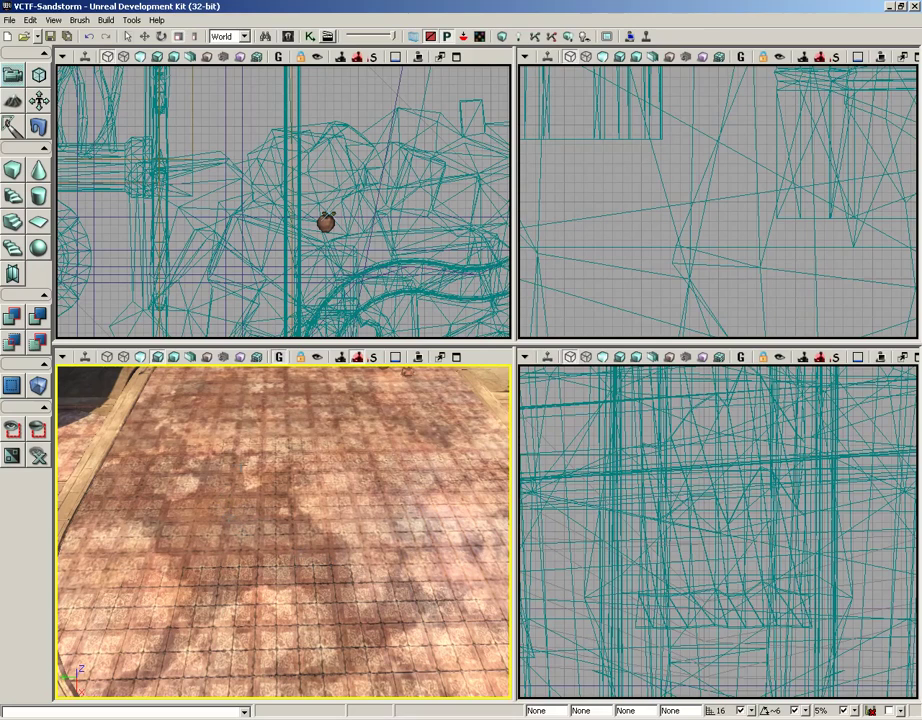
{"action": "left_click", "coordinate": [279, 357]}
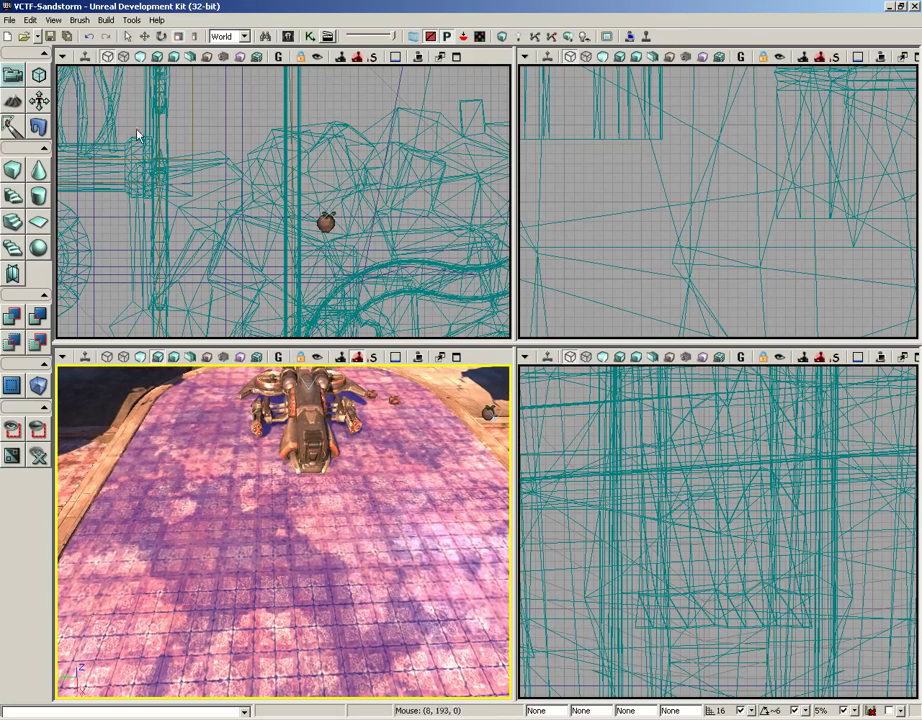
{"action": "left_click", "coordinate": [52, 20]}
{"action": "left_click", "coordinate": [62, 64]}
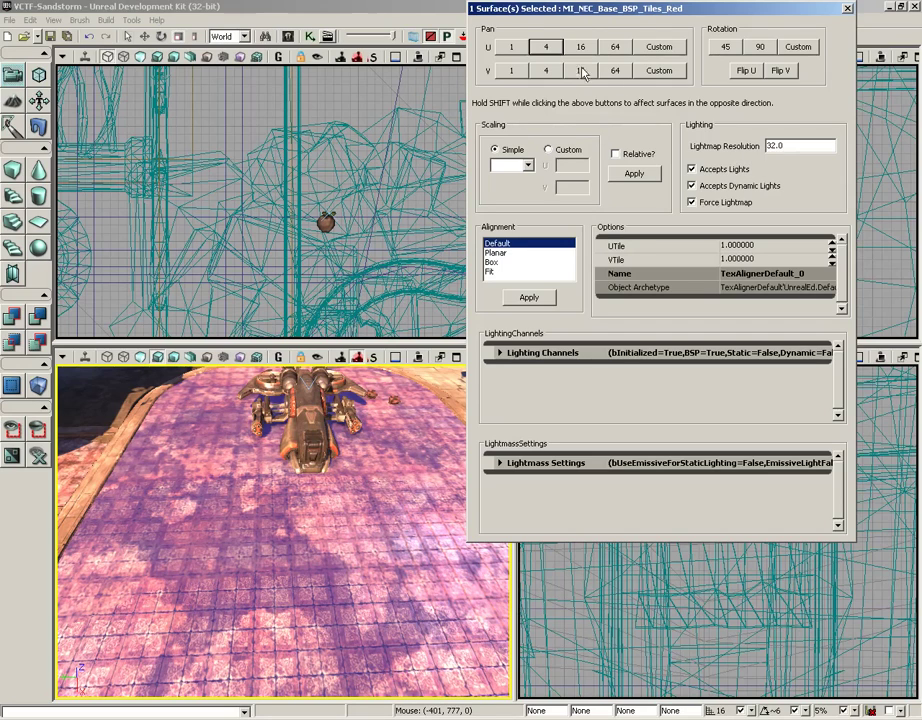
Step: Pan the tiled floor's texture along U in repeated increments of 4
{"action": "left_click", "coordinate": [548, 50]}
{"action": "left_click", "coordinate": [548, 50]}
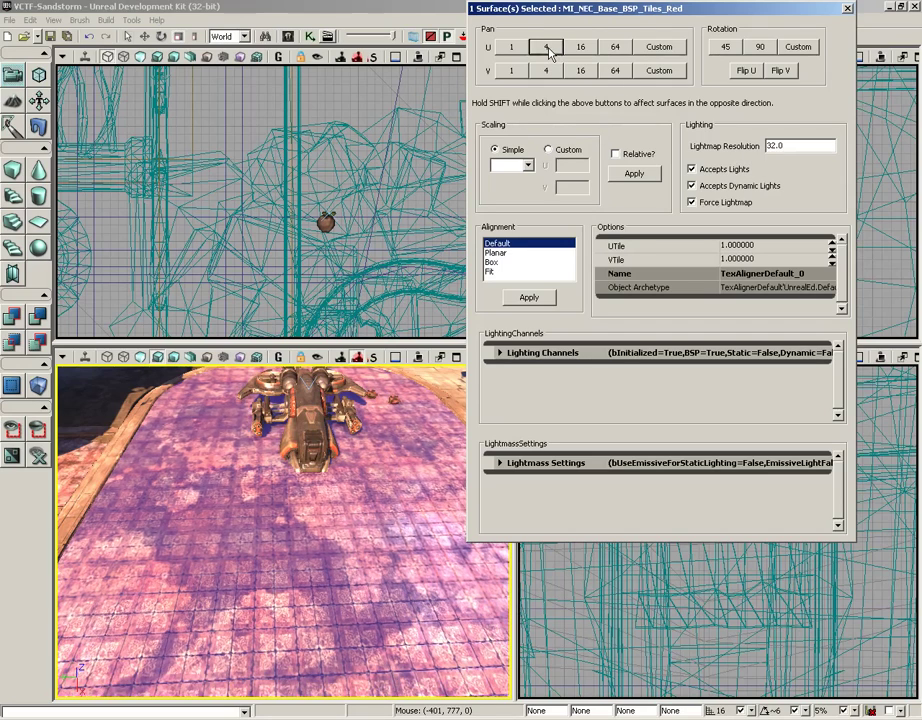
{"action": "left_click", "coordinate": [548, 50]}
{"action": "left_click", "coordinate": [548, 50]}
{"action": "left_click", "coordinate": [548, 50]}
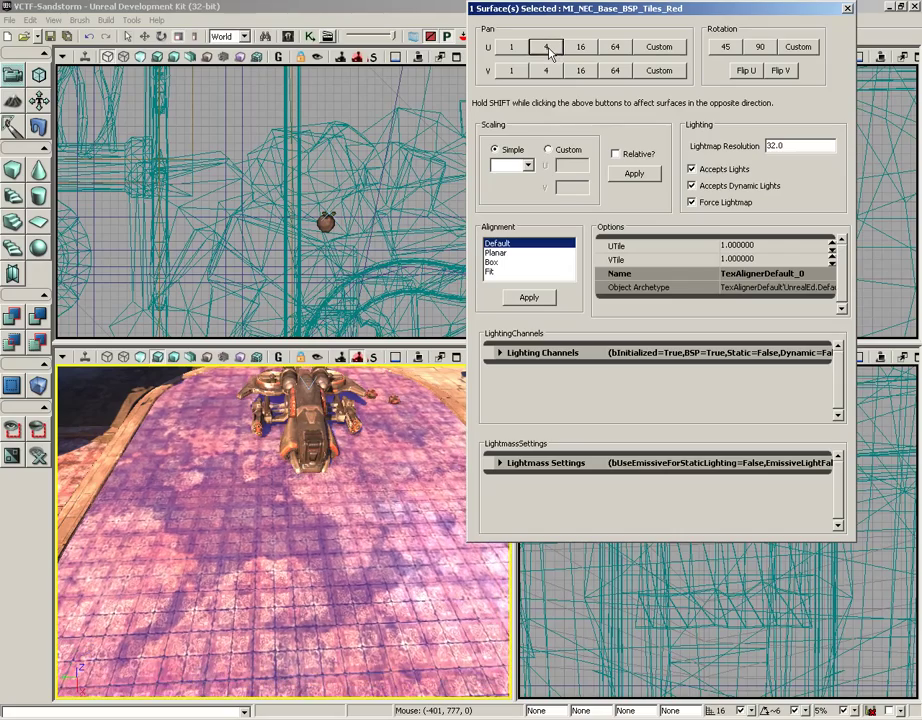
{"action": "left_click", "coordinate": [548, 50]}
{"action": "left_click", "coordinate": [548, 50]}
{"action": "left_click", "coordinate": [548, 48]}
{"action": "left_click", "coordinate": [548, 48]}
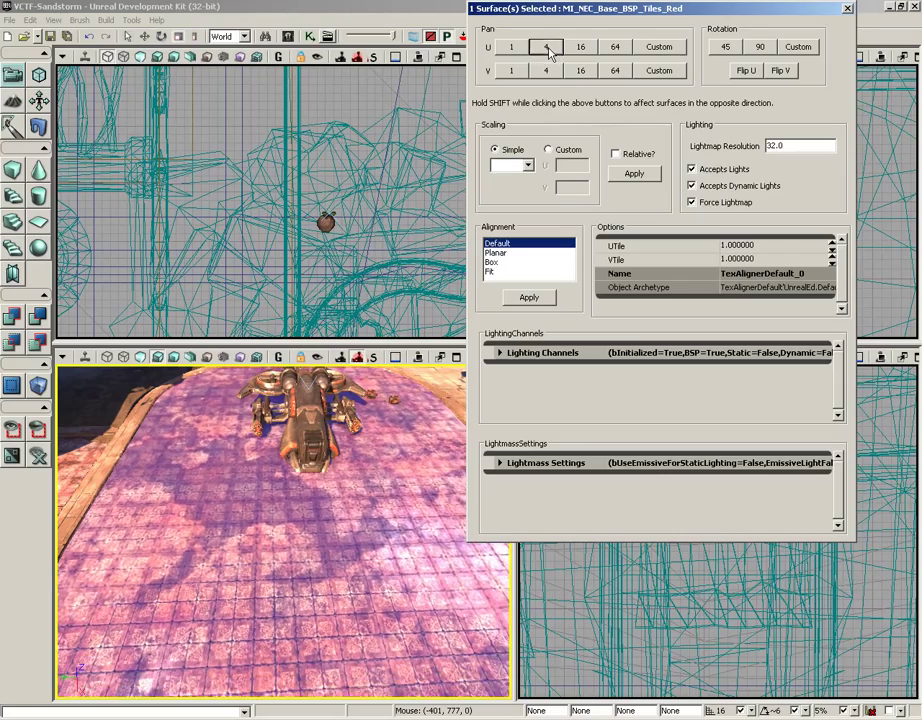
{"action": "left_click", "coordinate": [548, 48]}
{"action": "left_click", "coordinate": [548, 48]}
{"action": "left_click", "coordinate": [548, 48]}
{"action": "left_click", "coordinate": [548, 48]}
{"action": "left_click", "coordinate": [548, 48]}
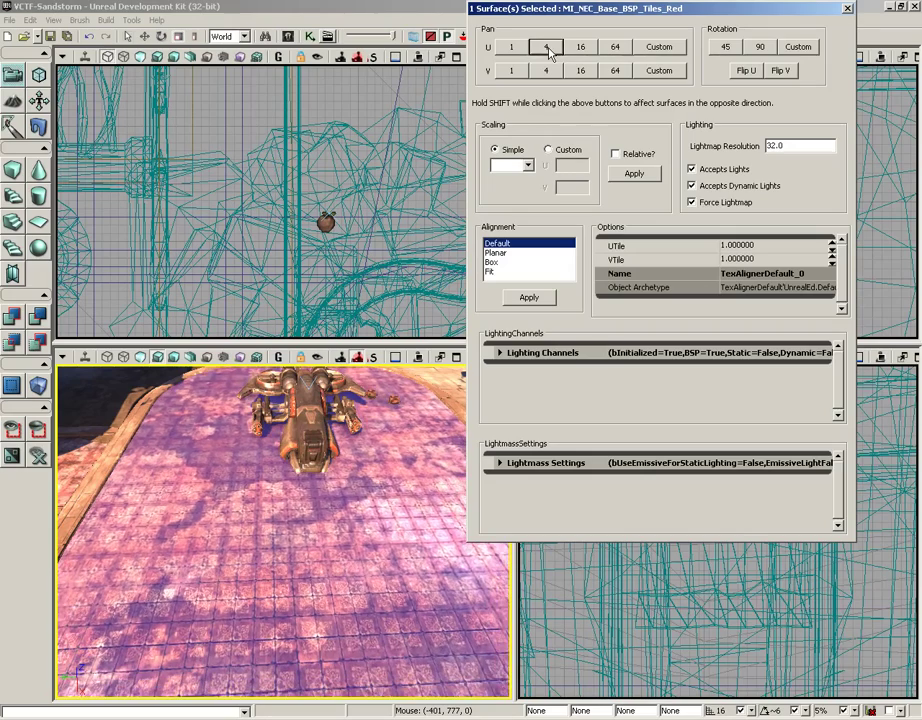
{"action": "left_click", "coordinate": [548, 48]}
Step: Pan the tiled floor's texture along V in repeated increments of 4 and close the surface properties
{"action": "left_click", "coordinate": [548, 71]}
{"action": "left_click", "coordinate": [548, 71]}
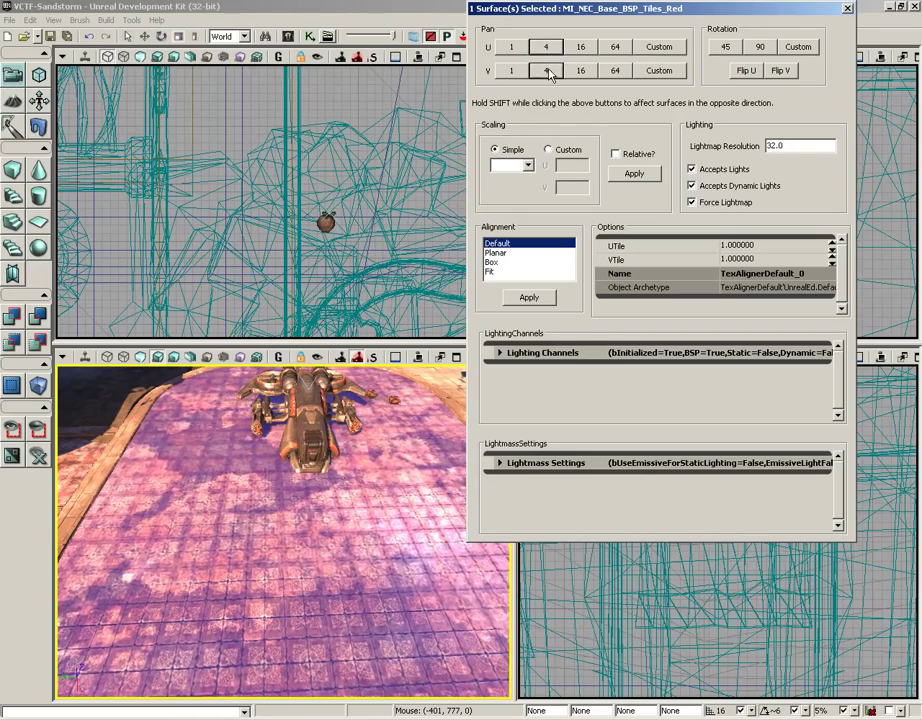
{"action": "left_click", "coordinate": [548, 71]}
{"action": "left_click", "coordinate": [548, 71]}
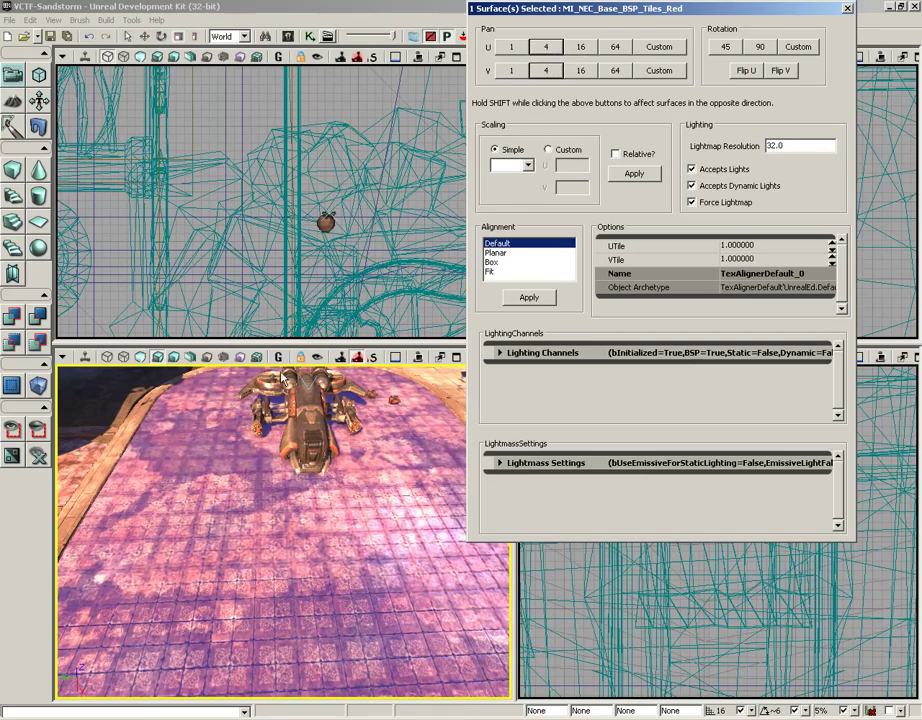
{"action": "left_click", "coordinate": [848, 11]}
Step: Open the world properties, view the Lightmass and ZoneInfo categories including Kill Z, and close the window
{"action": "left_click", "coordinate": [53, 20]}
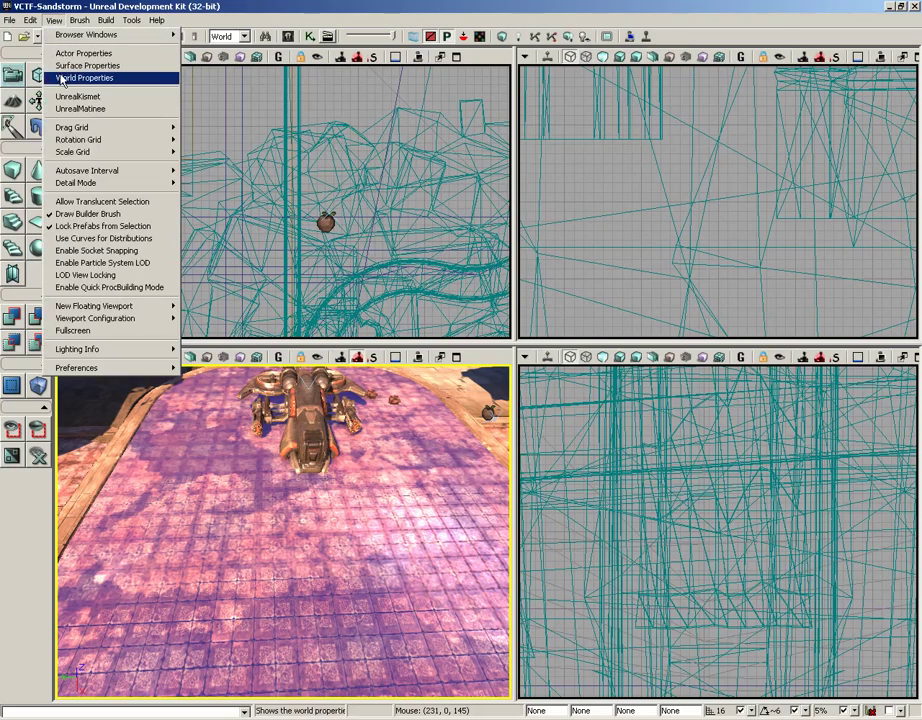
{"action": "left_click", "coordinate": [135, 81]}
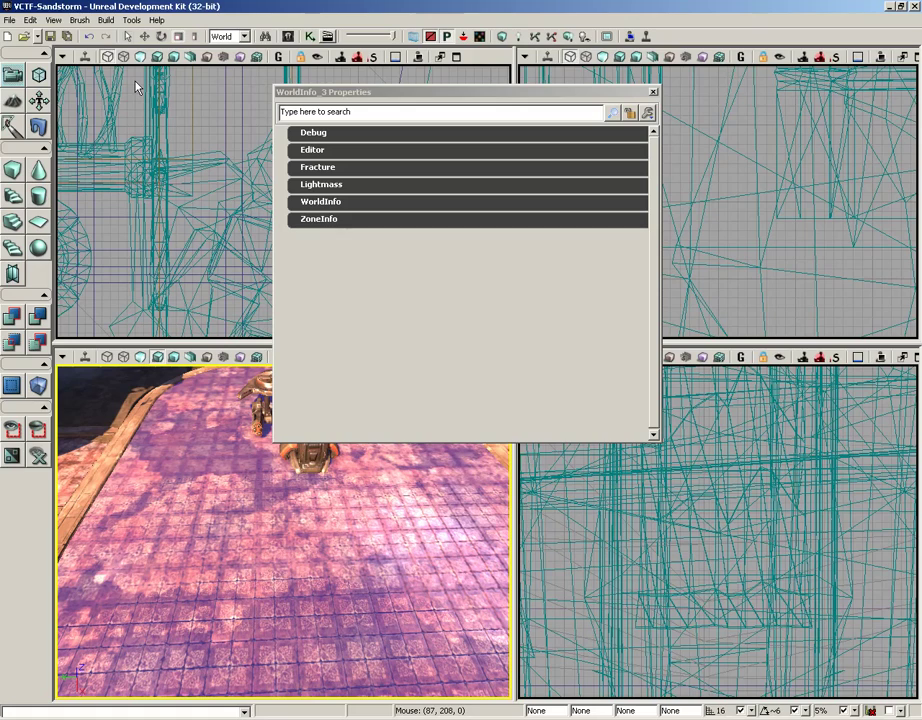
{"action": "left_click", "coordinate": [320, 186]}
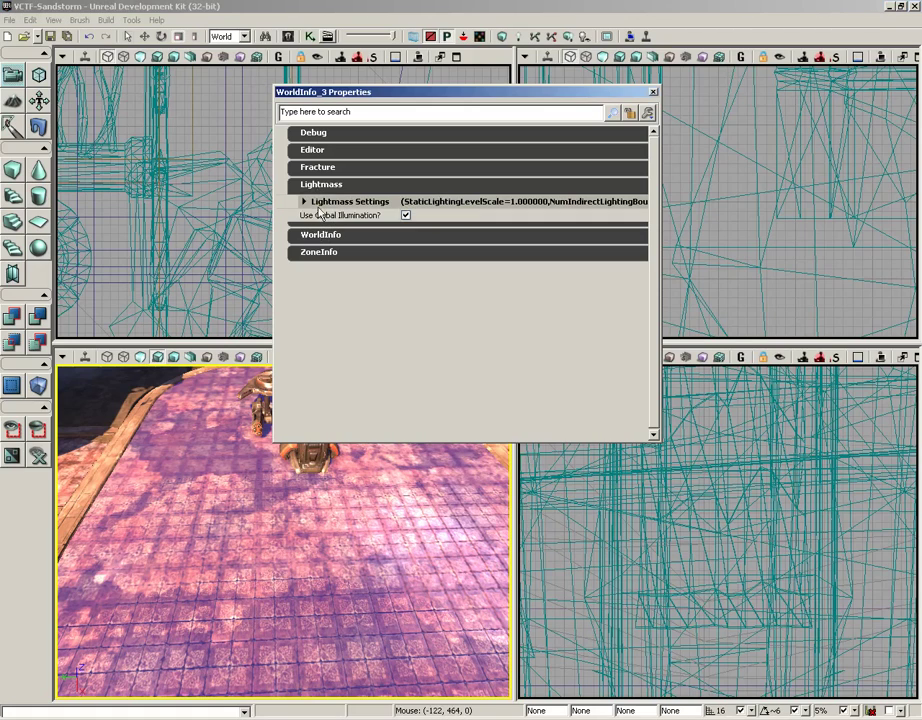
{"action": "left_click", "coordinate": [321, 185]}
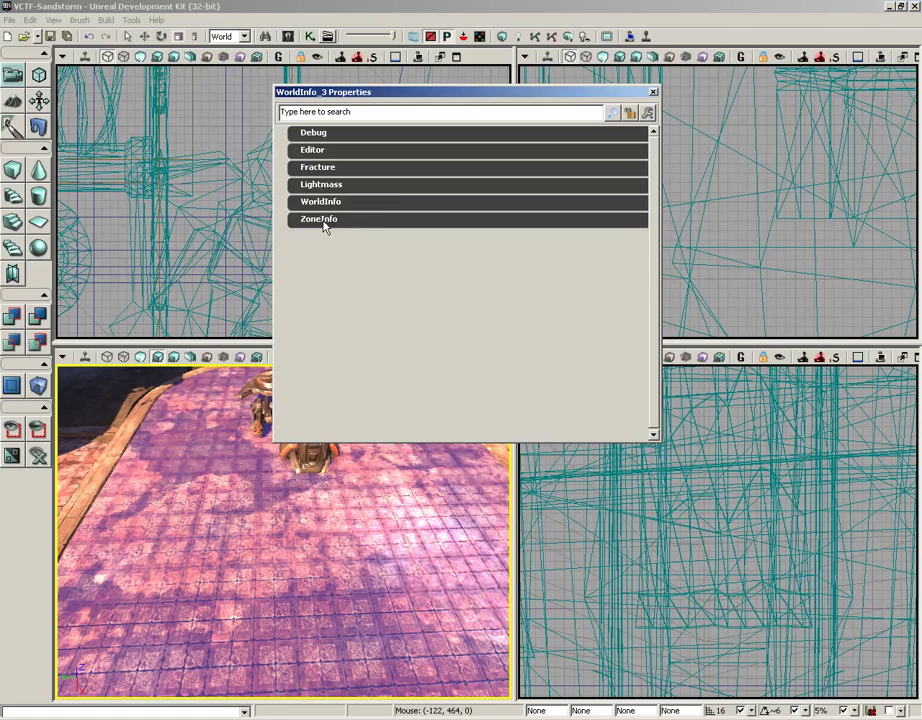
{"action": "left_click", "coordinate": [320, 220]}
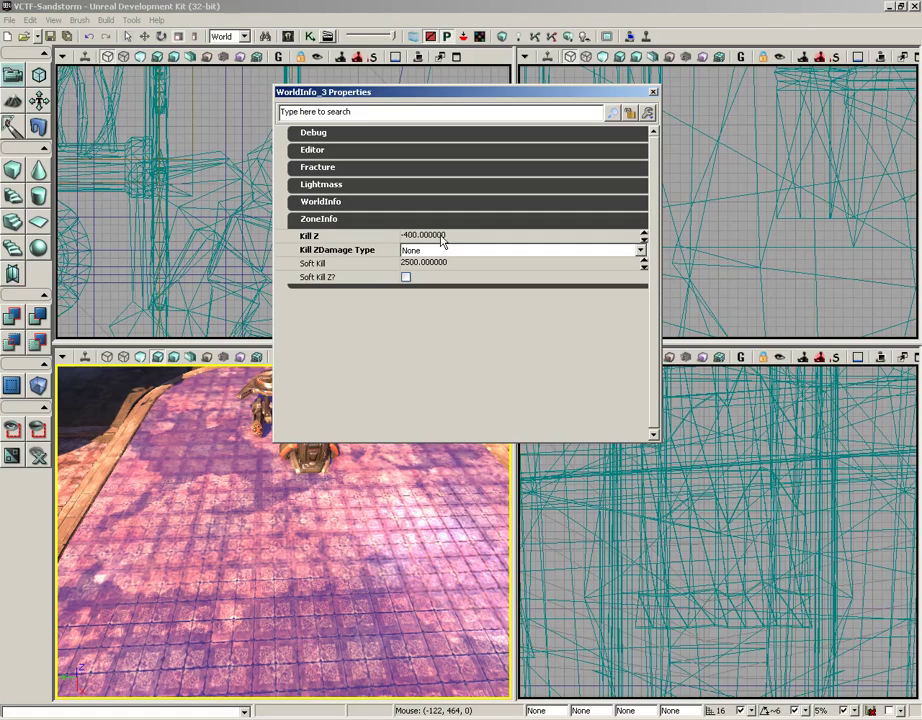
{"action": "left_click", "coordinate": [652, 92]}
Step: Open UnrealKismet to view the level's main sequence with its console events and Matinee node, and close it
{"action": "left_click", "coordinate": [54, 20]}
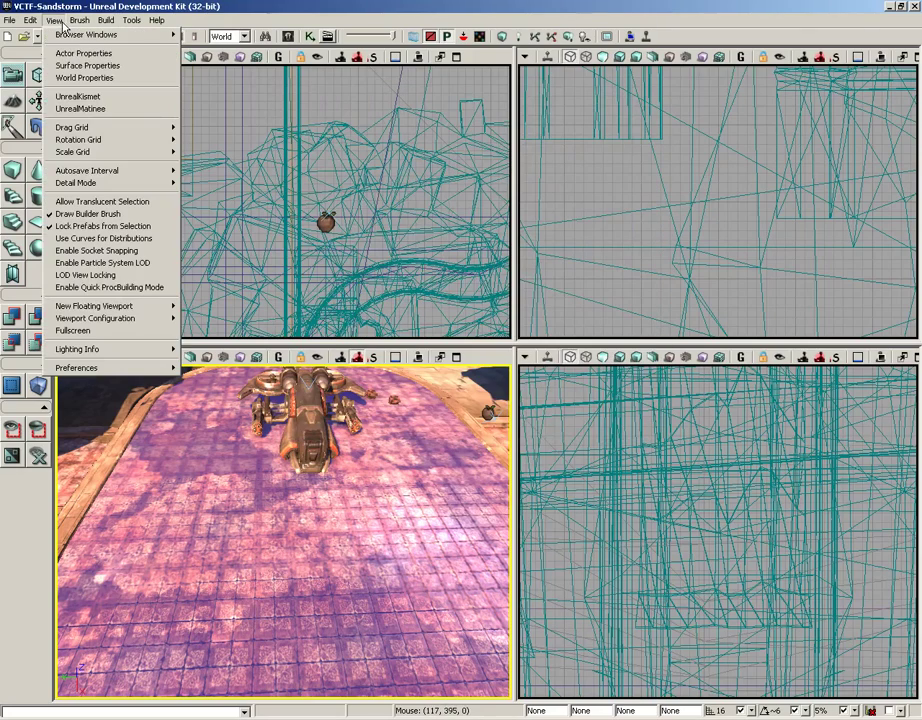
{"action": "left_click", "coordinate": [121, 100]}
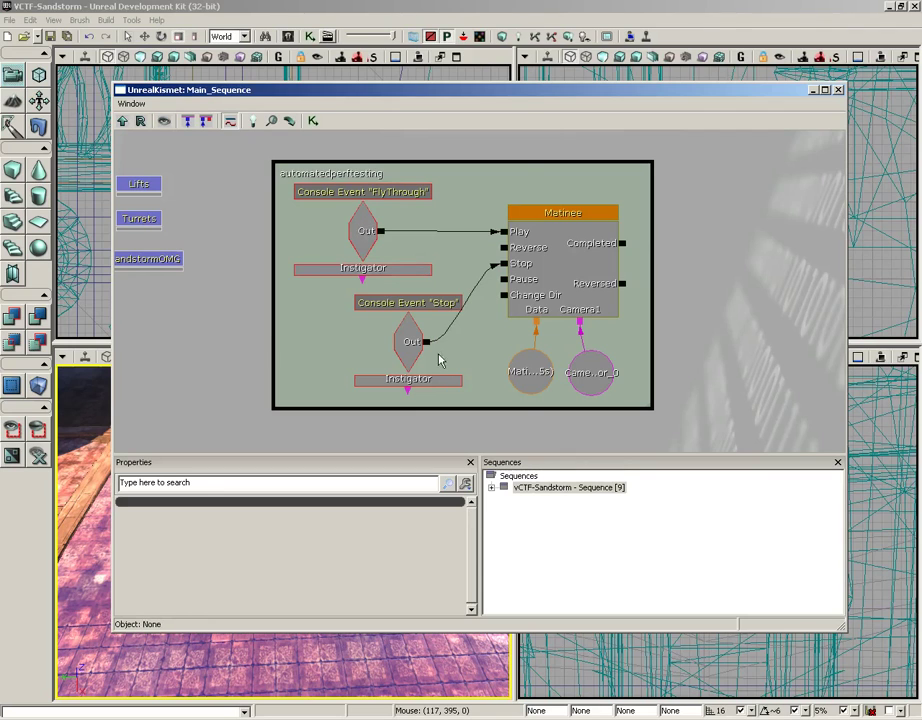
{"action": "left_click", "coordinate": [838, 89]}
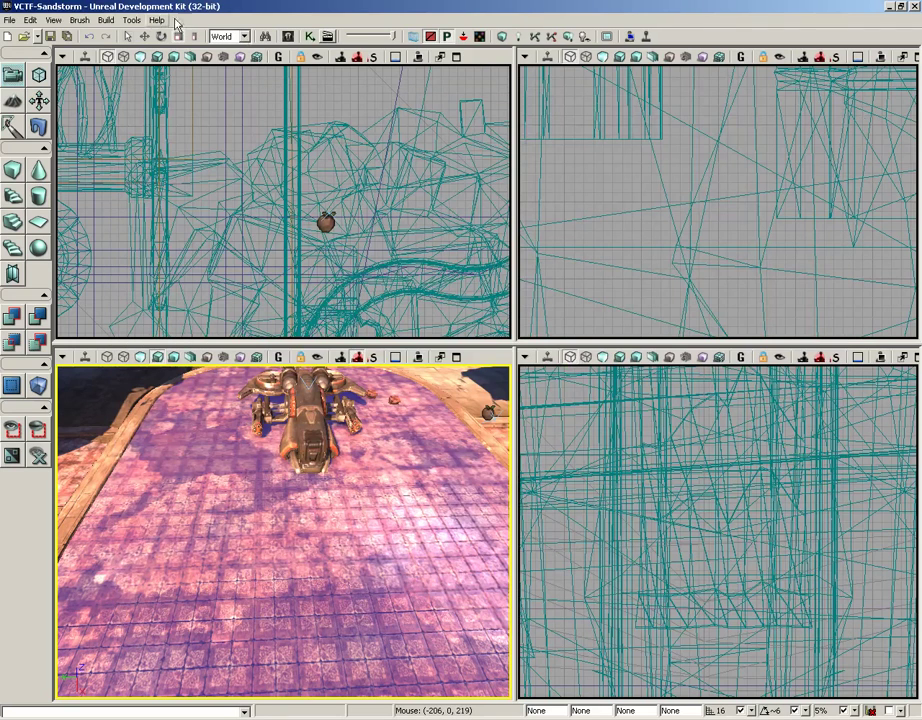
Step: Open Sequence.SeqAct_Interp_0 in UnrealMatinee and restore its window down so that the level viewports can be seen
{"action": "left_click", "coordinate": [54, 20]}
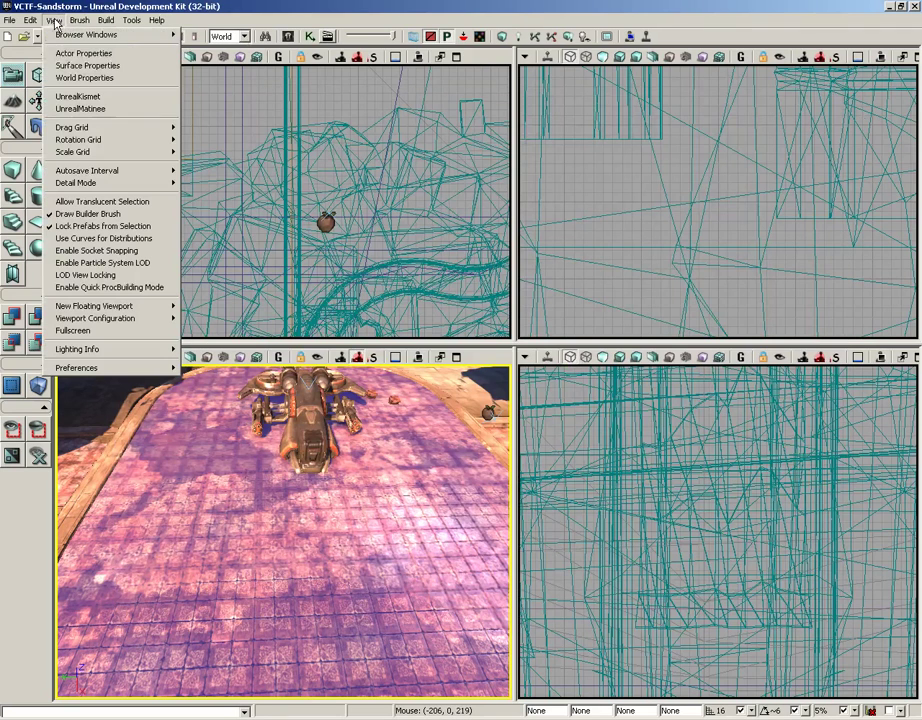
{"action": "left_click", "coordinate": [96, 109]}
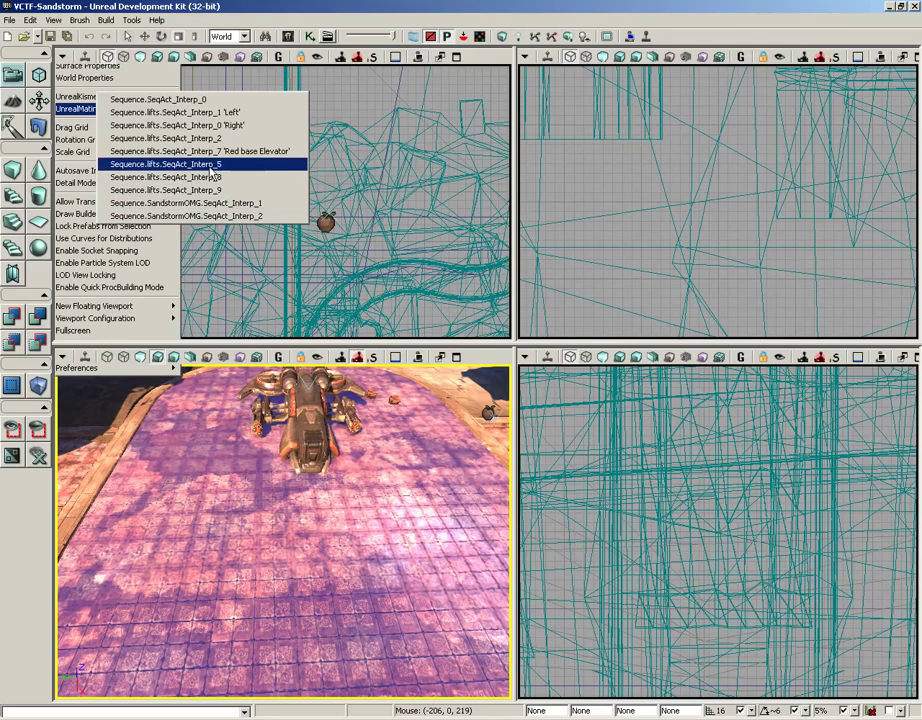
{"action": "left_click", "coordinate": [188, 104]}
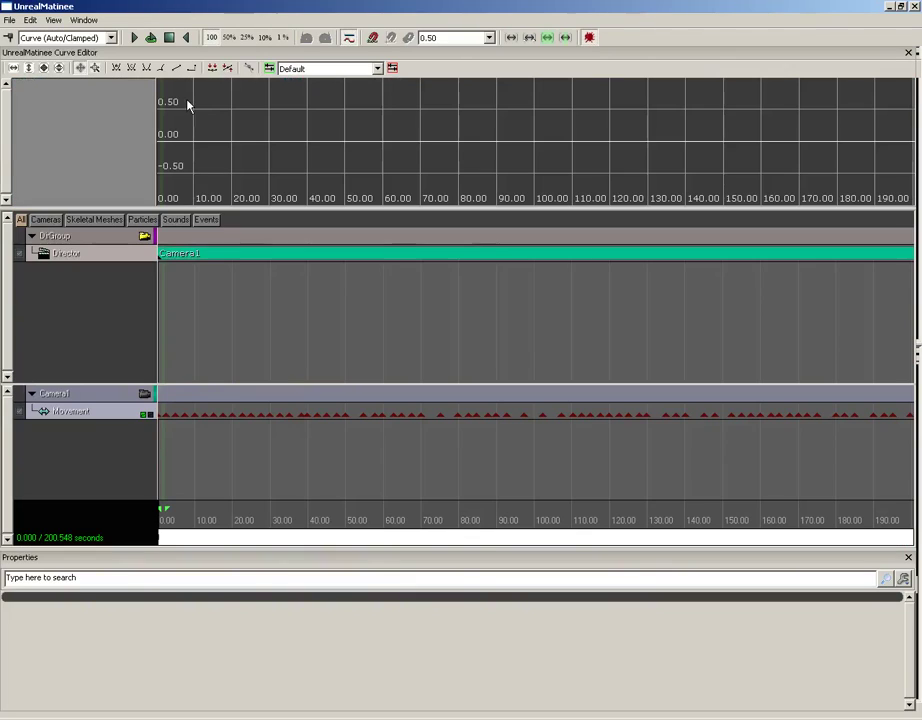
{"action": "left_click", "coordinate": [901, 7]}
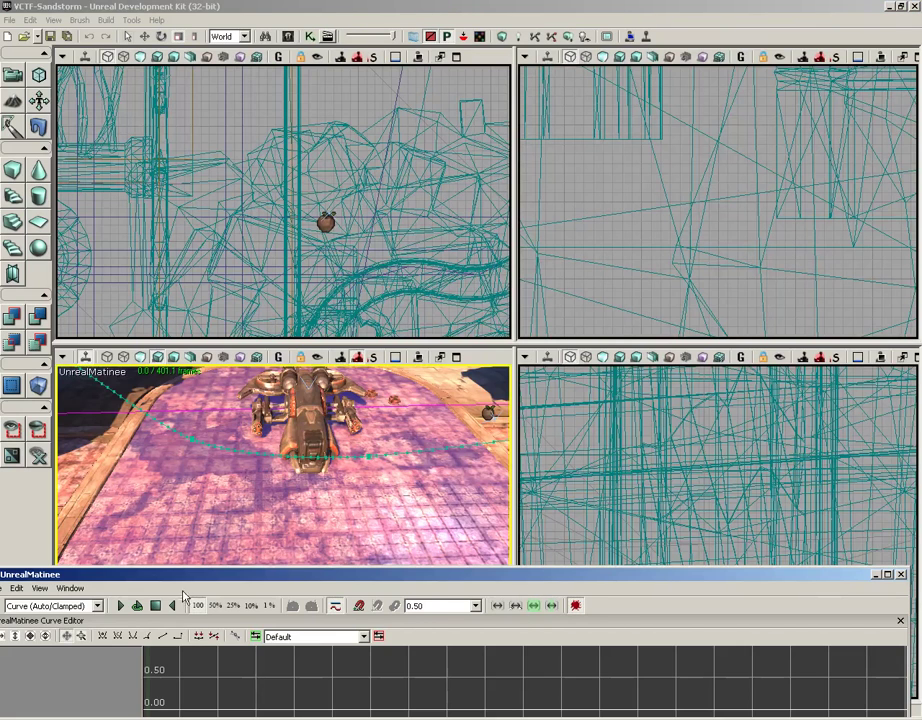
Step: Play the Matinee sequence in the perspective viewport with the UnrealMatinee window moved out of the way, and close UnrealMatinee
{"action": "left_click_drag", "start_coordinate": [186, 598], "coordinate": [187, 615]}
{"action": "left_click", "coordinate": [121, 649]}
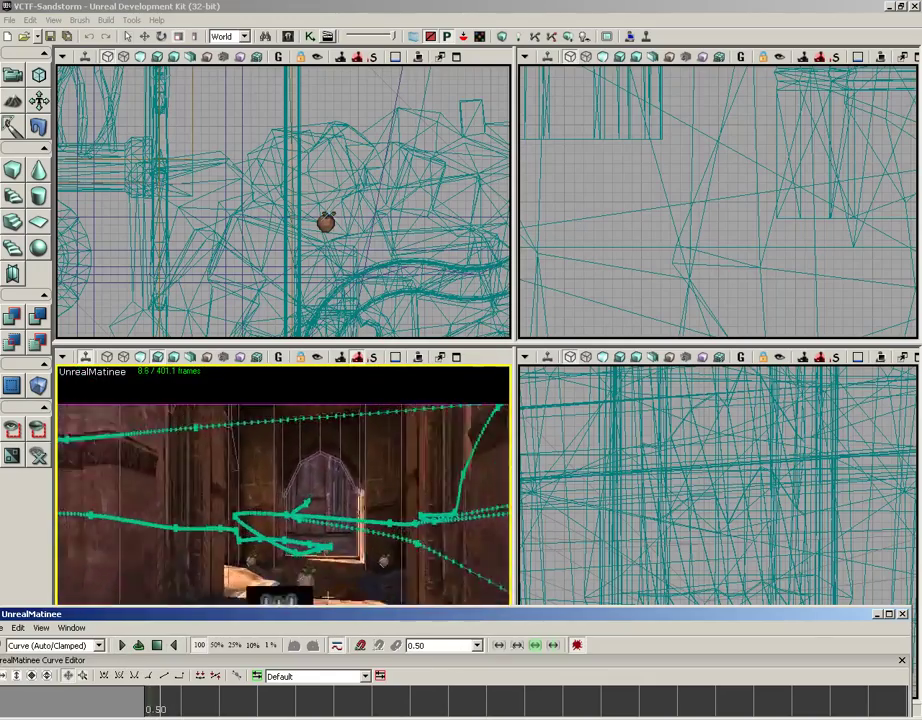
{"action": "left_click", "coordinate": [902, 614]}
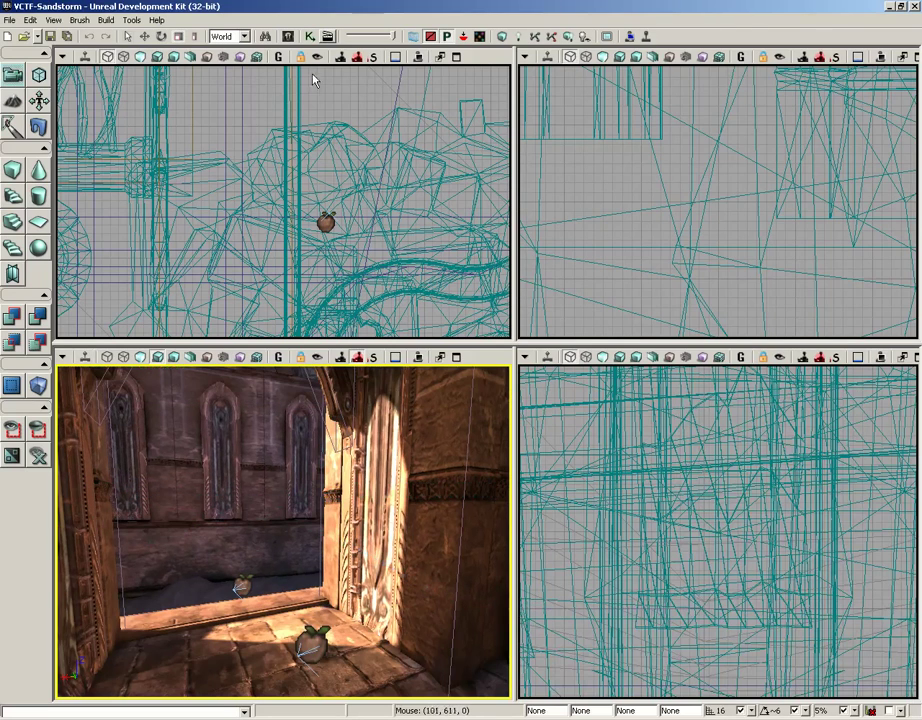
Step: Examine the drag, rotation and scale grid snap options and the available autosave intervals
{"action": "left_click", "coordinate": [55, 20]}
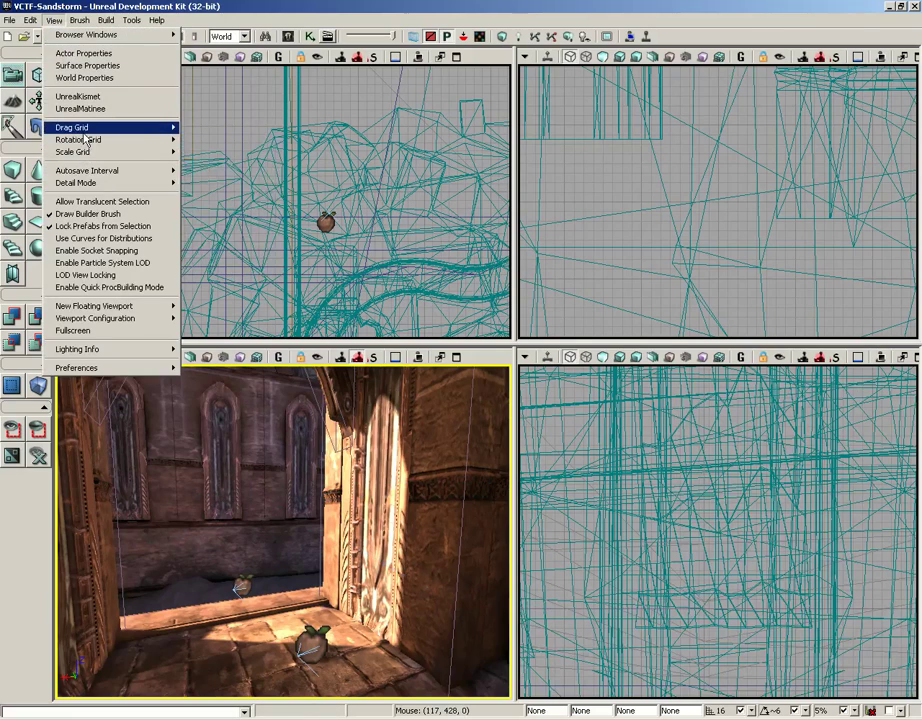
{"action": "mouse_move", "coordinate": [85, 155]}
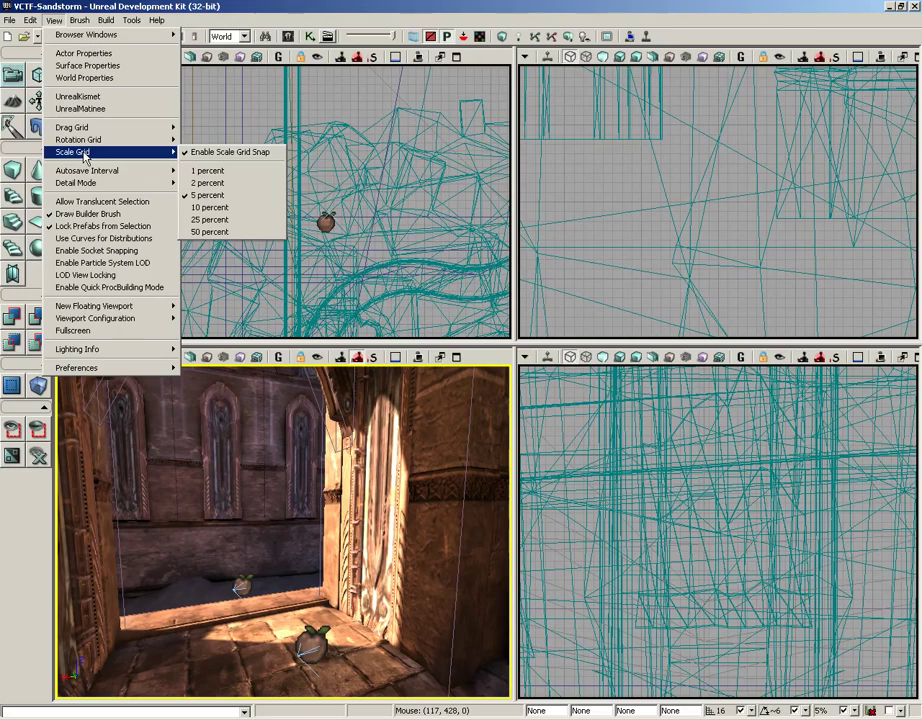
{"action": "mouse_move", "coordinate": [85, 130]}
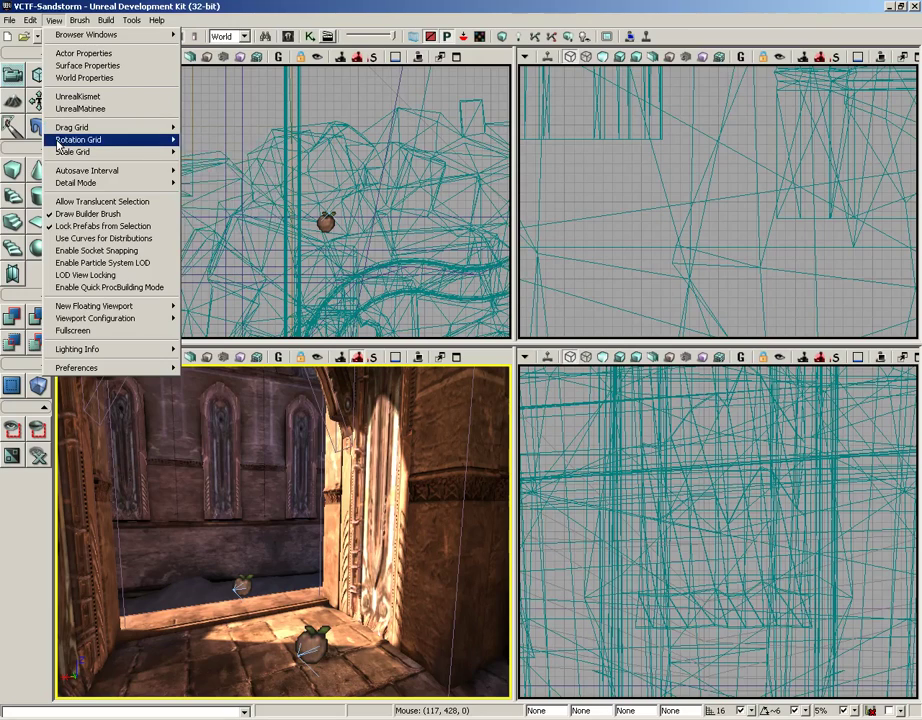
{"action": "mouse_move", "coordinate": [57, 143]}
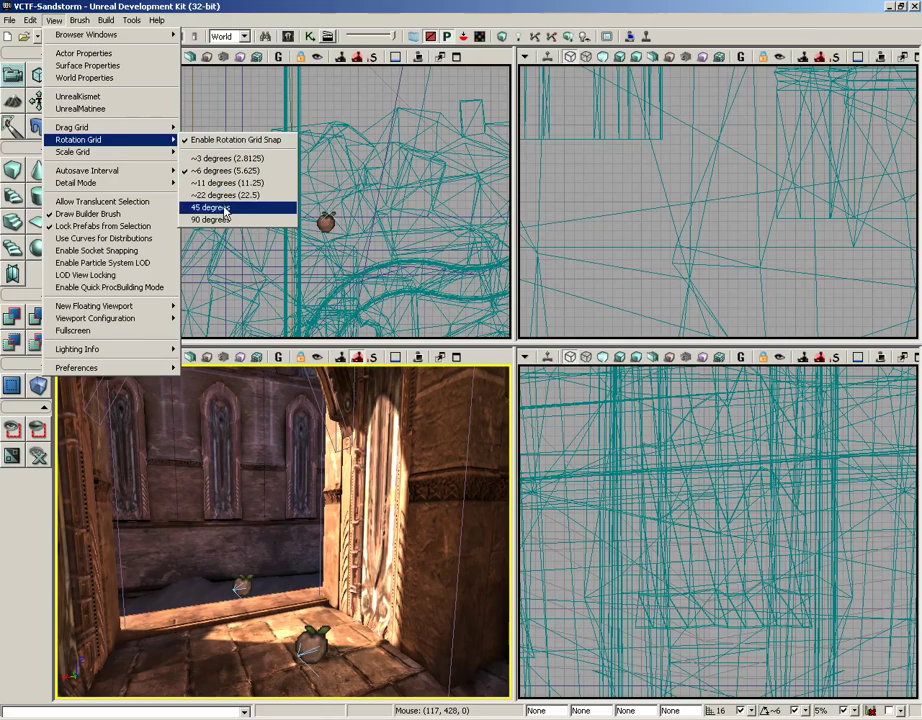
{"action": "mouse_move", "coordinate": [100, 155]}
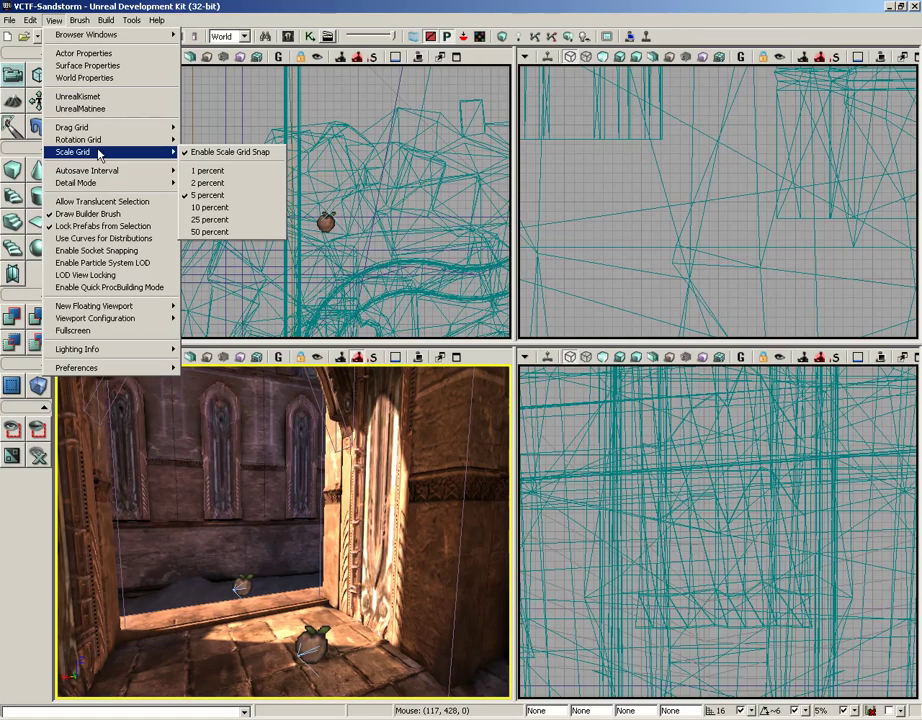
{"action": "mouse_move", "coordinate": [113, 176]}
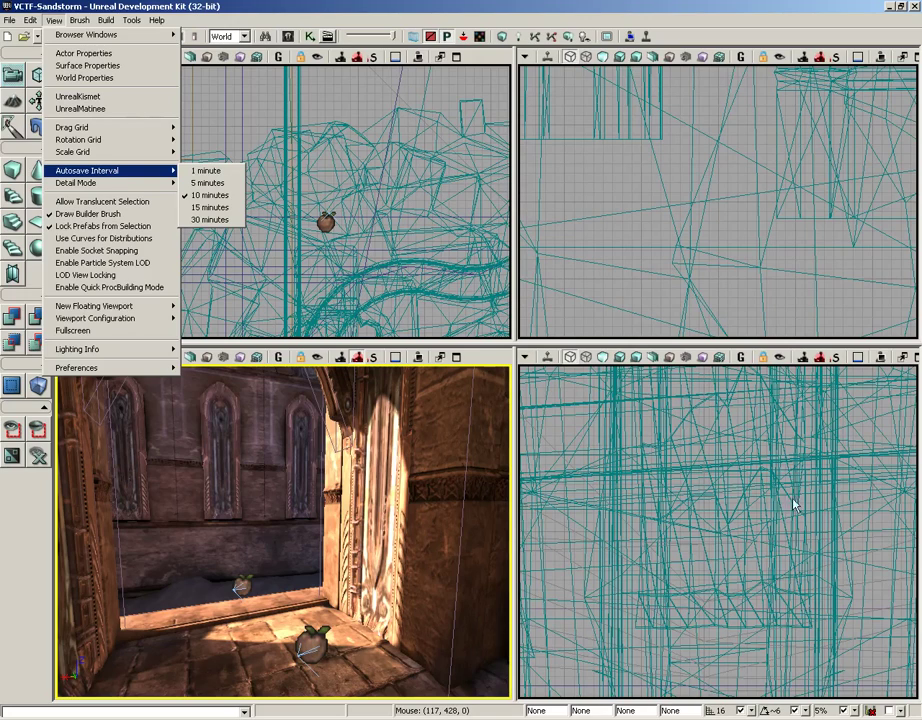
{"action": "left_click", "coordinate": [890, 712]}
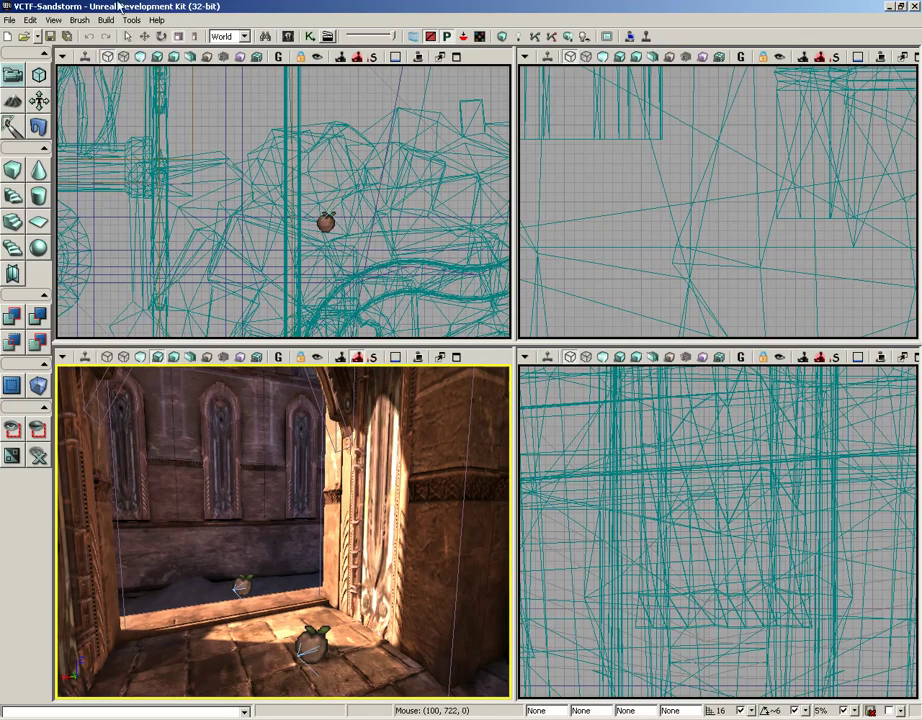
Step: Set the detail mode to Low to compare the distant rock scenery in the perspective view, and restore it to High
{"action": "left_click", "coordinate": [54, 21]}
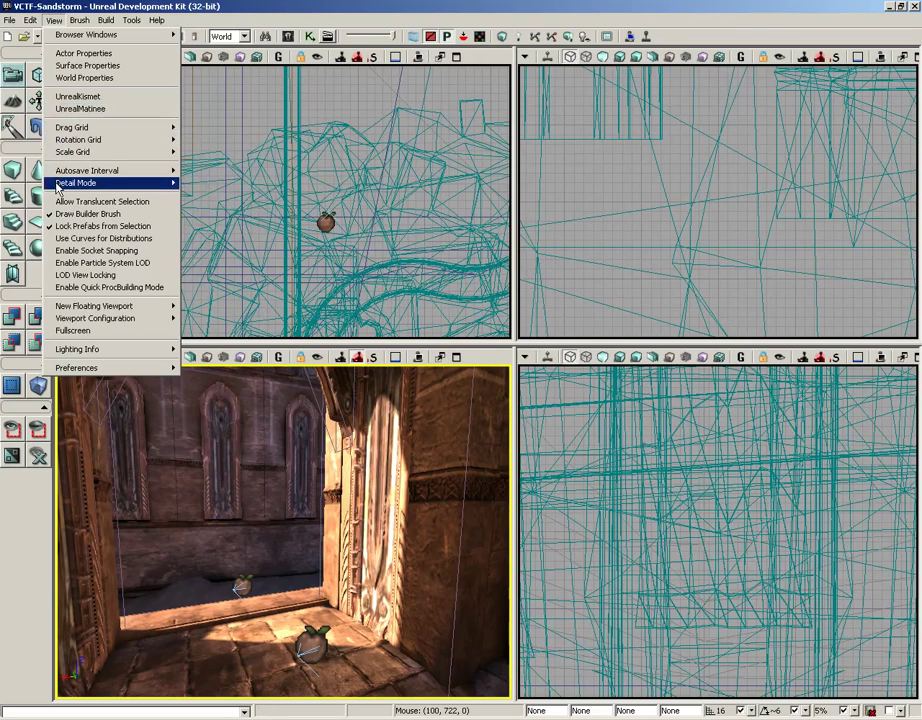
{"action": "mouse_move", "coordinate": [58, 189]}
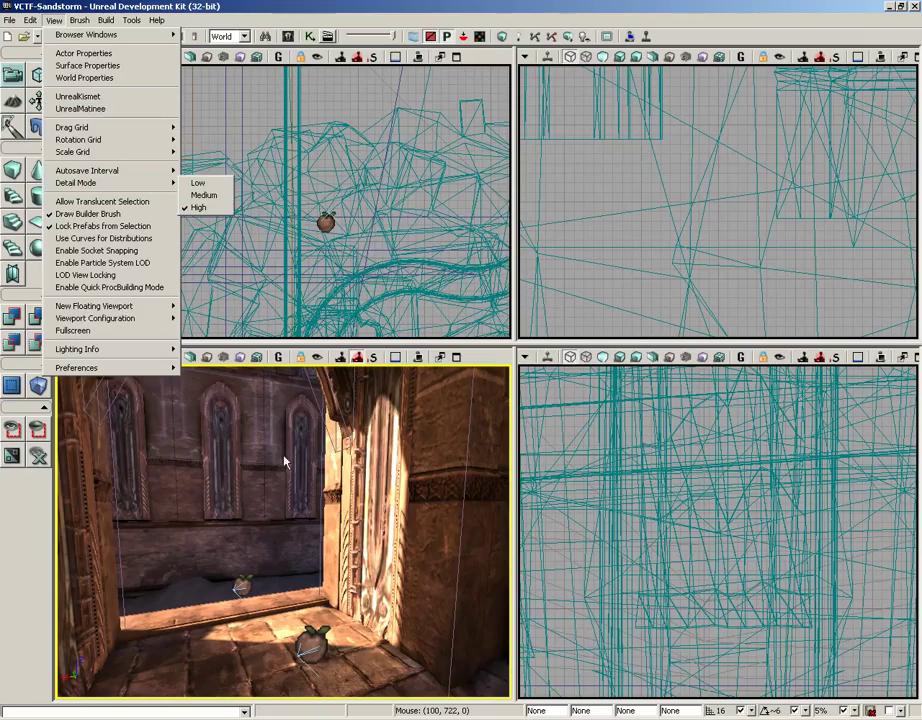
{"action": "left_click_drag", "start_coordinate": [285, 457], "coordinate": [510, 365]}
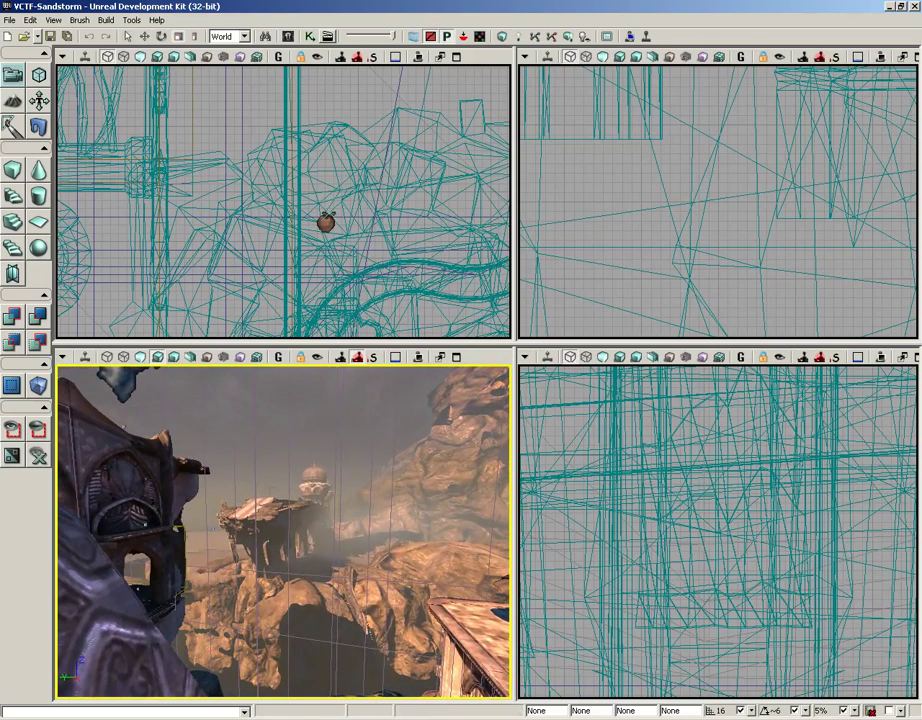
{"action": "left_click", "coordinate": [52, 19]}
{"action": "mouse_move", "coordinate": [72, 183]}
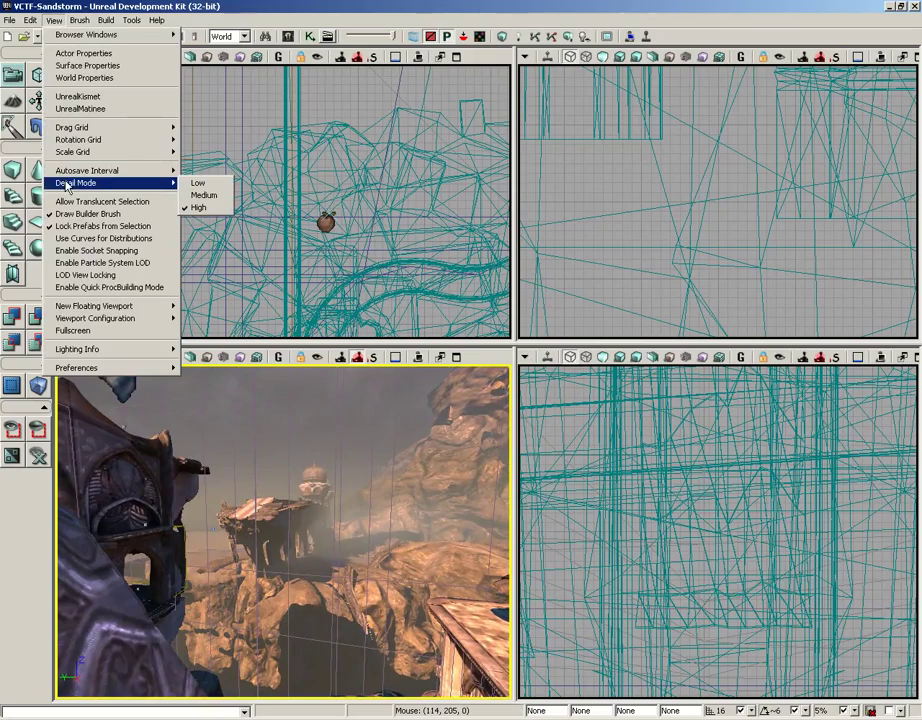
{"action": "left_click", "coordinate": [197, 186]}
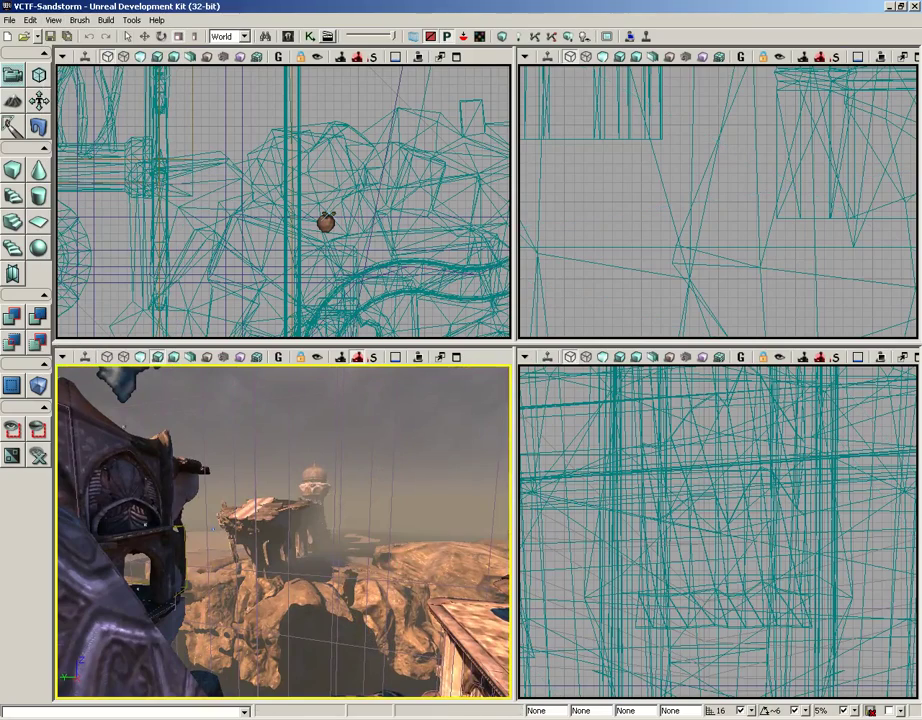
{"action": "right_click_drag", "start_coordinate": [283, 530], "coordinate": [400, 505]}
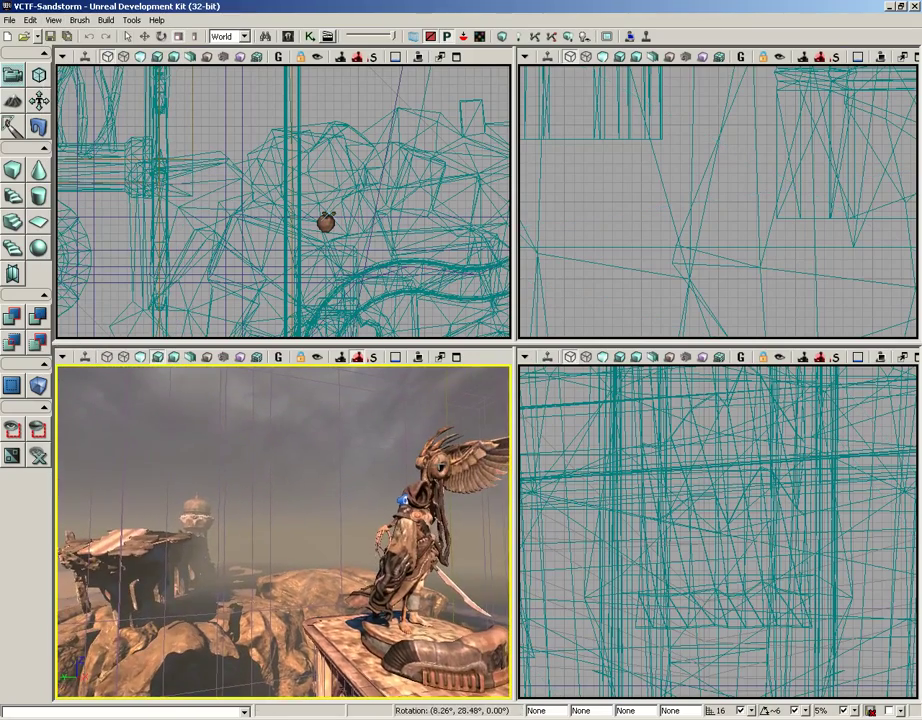
{"action": "left_click", "coordinate": [52, 19]}
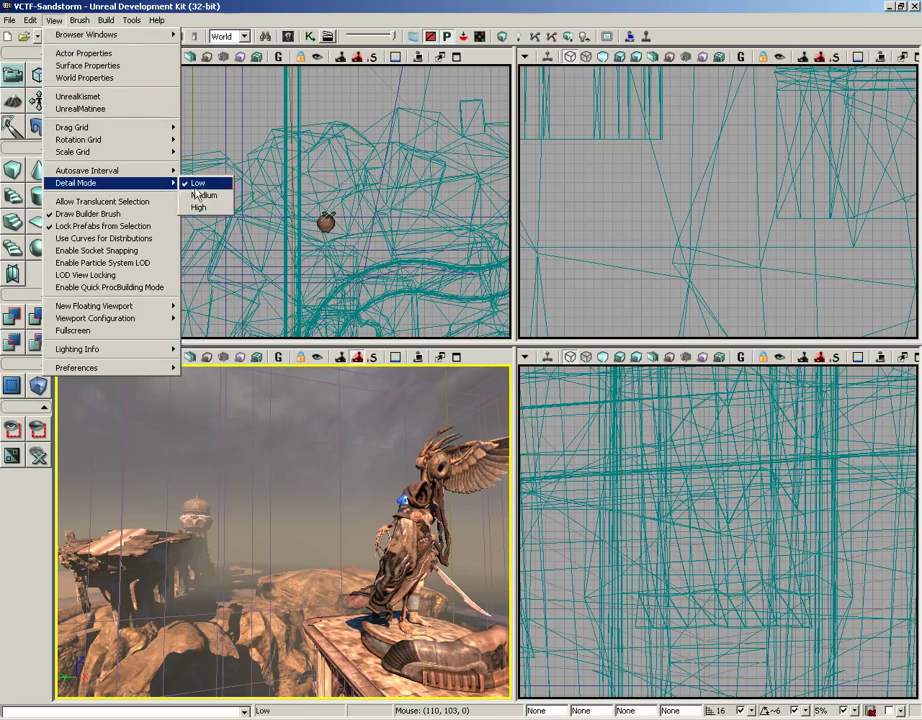
{"action": "left_click", "coordinate": [200, 206]}
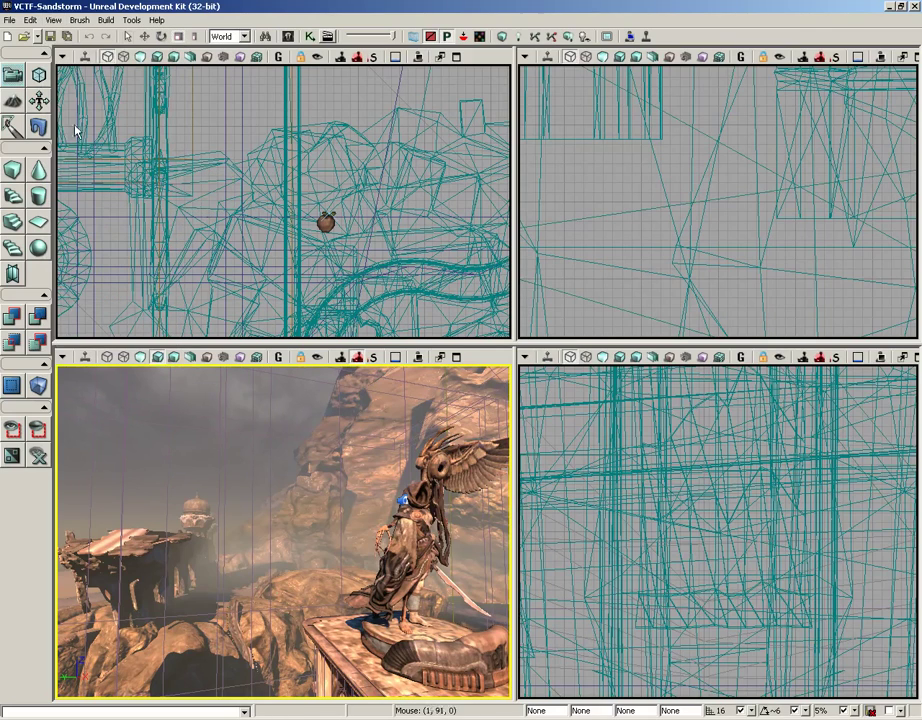
Step: Open a new floating perspective viewport, look around the level's buildings and cliffs in it, and close it
{"action": "left_click", "coordinate": [52, 19]}
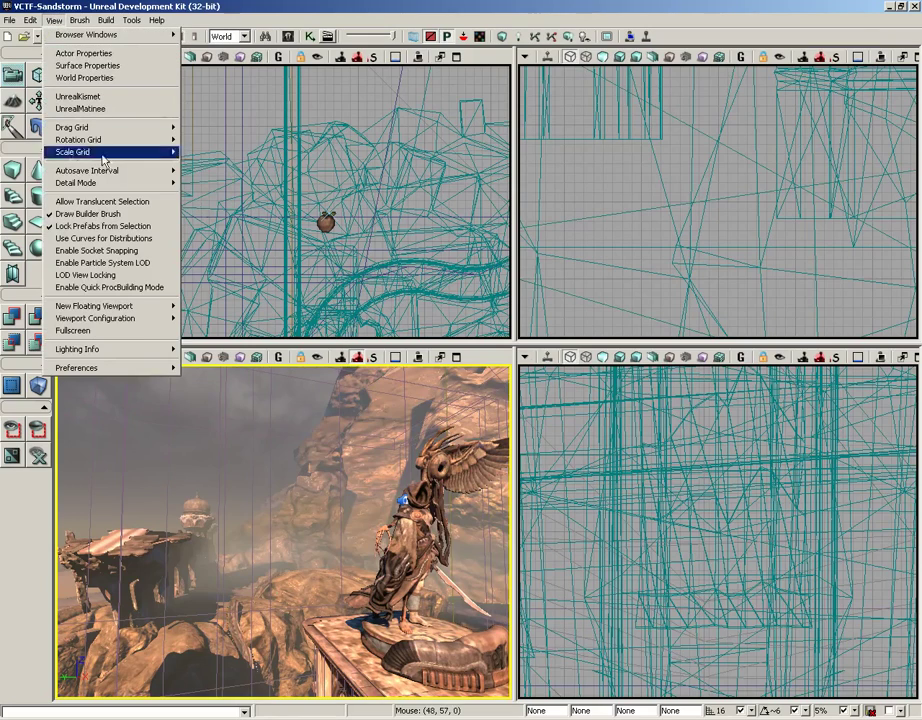
{"action": "mouse_move", "coordinate": [134, 188]}
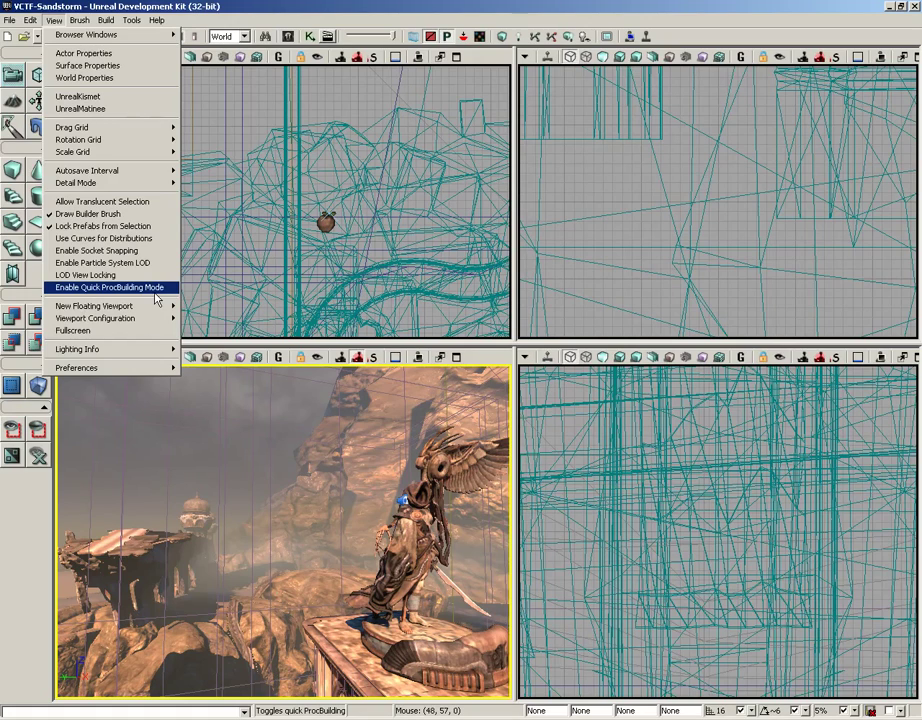
{"action": "mouse_move", "coordinate": [129, 313]}
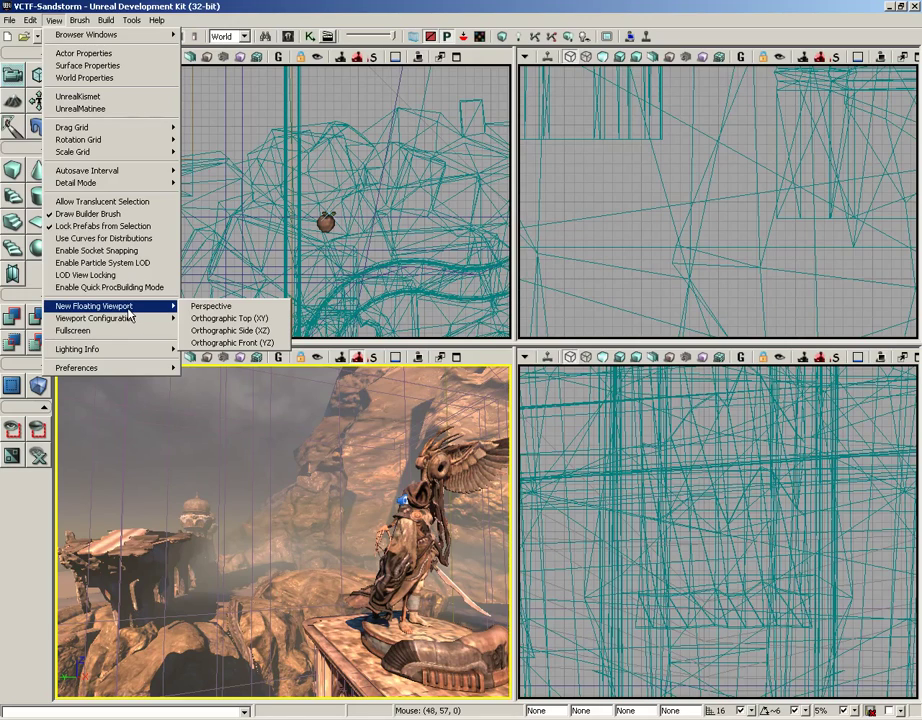
{"action": "left_click", "coordinate": [238, 308]}
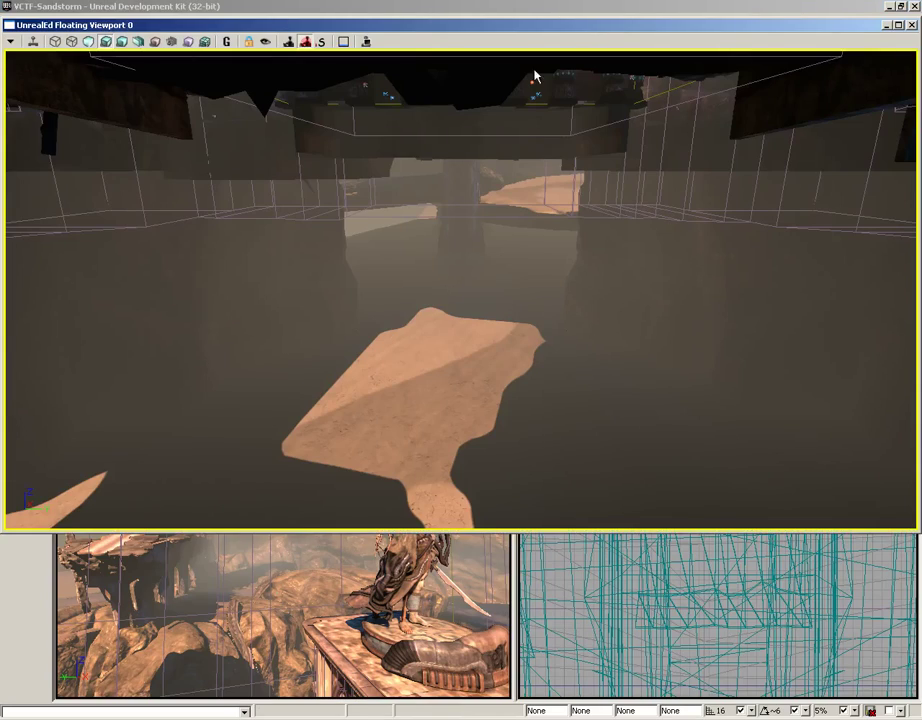
{"action": "middle_click_drag", "start_coordinate": [506, 49], "coordinate": [464, 287]}
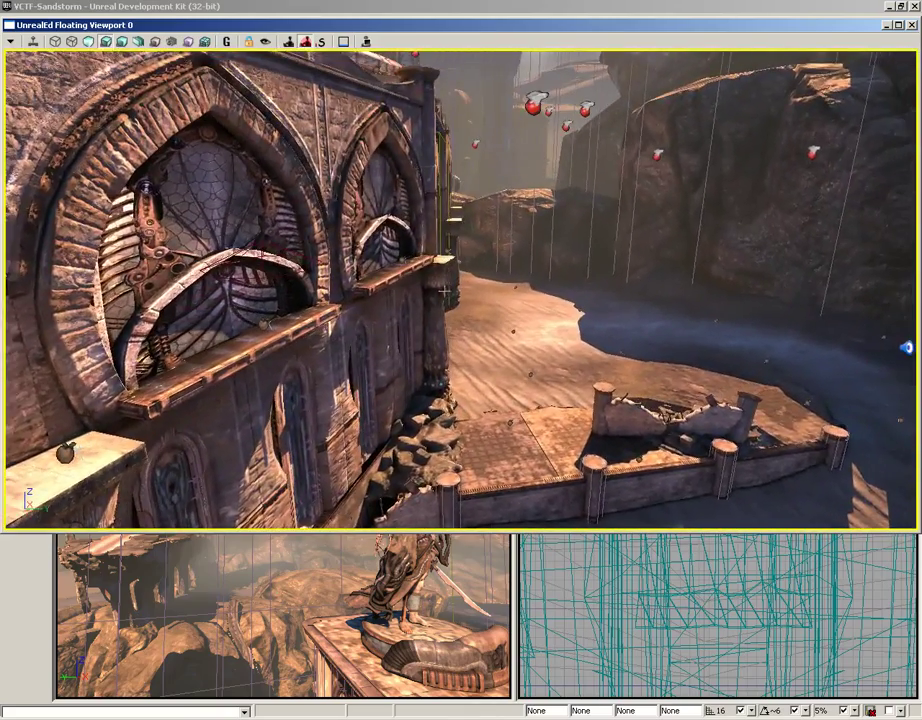
{"action": "right_click_drag", "start_coordinate": [461, 290], "coordinate": [405, 305]}
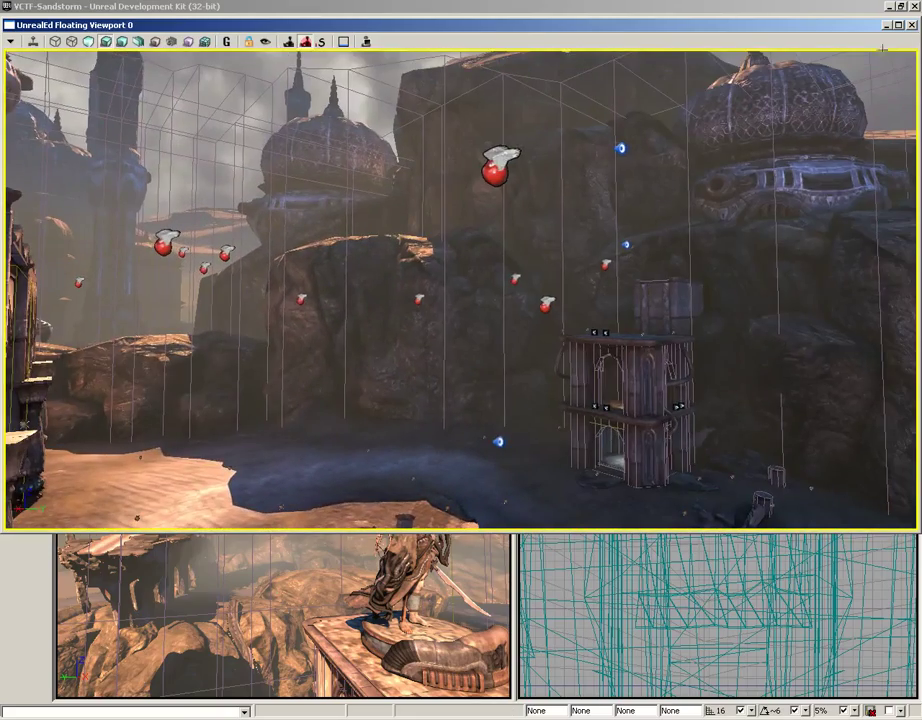
{"action": "left_click", "coordinate": [911, 26]}
Step: Switch the viewport configuration to 1x2 Split and fly the perspective camera out over the sandy courtyard
{"action": "left_click", "coordinate": [54, 20]}
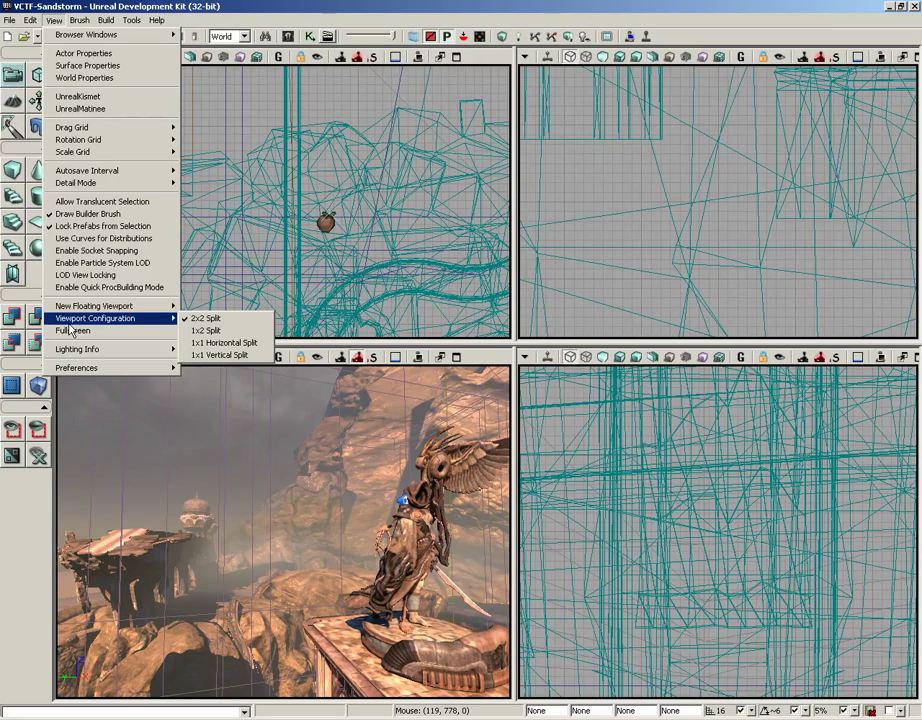
{"action": "left_click", "coordinate": [206, 330]}
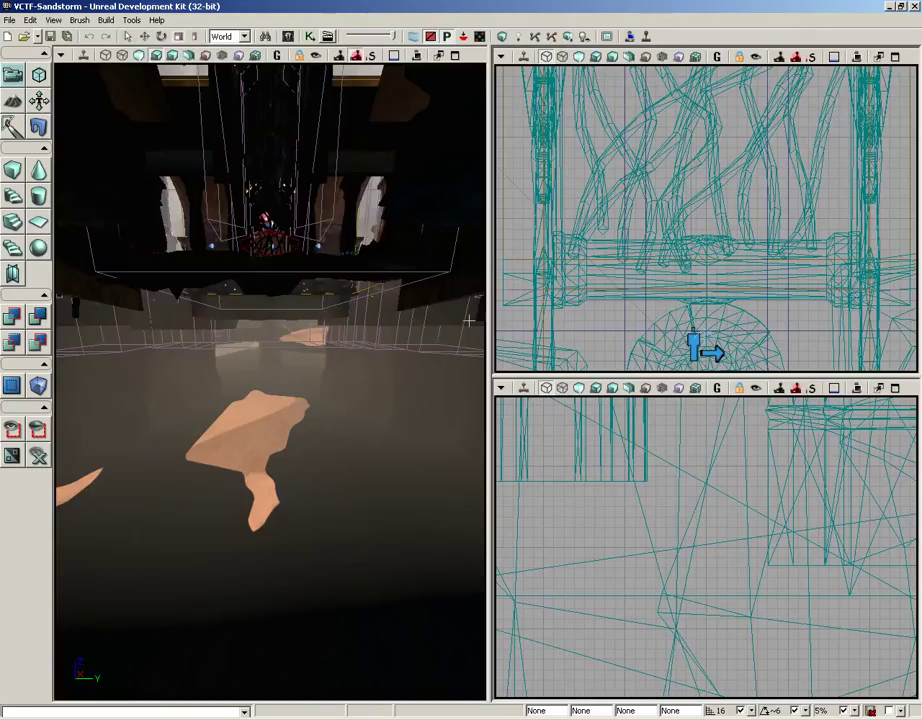
{"action": "middle_click_drag", "start_coordinate": [381, 364], "coordinate": [472, 290]}
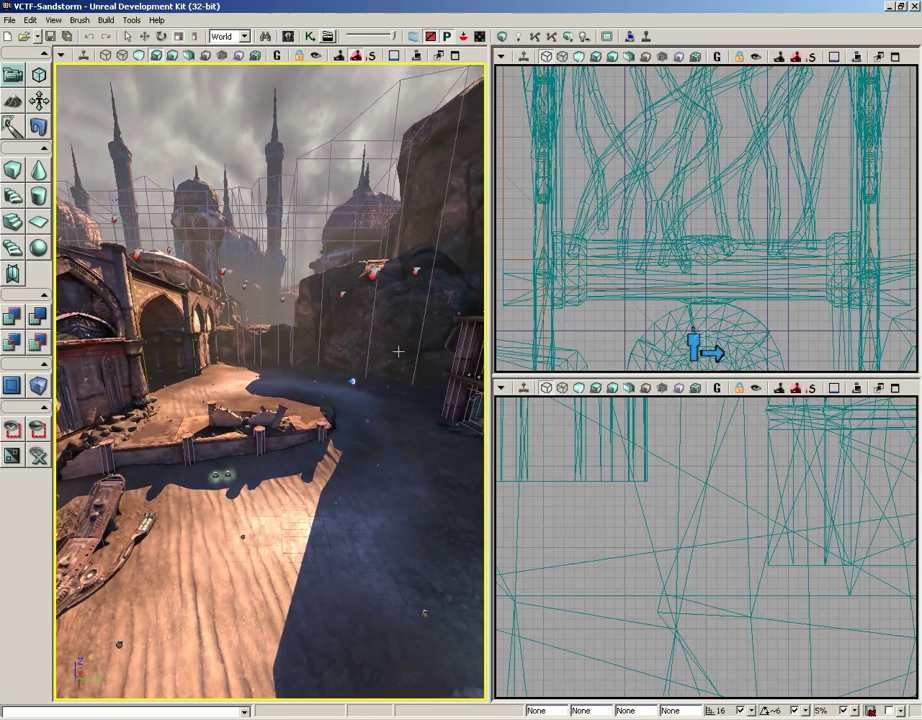
Step: Return the viewports to 2x2 Split, enlarge the upper row, and aim the perspective camera at the arched building
{"action": "left_click", "coordinate": [53, 20]}
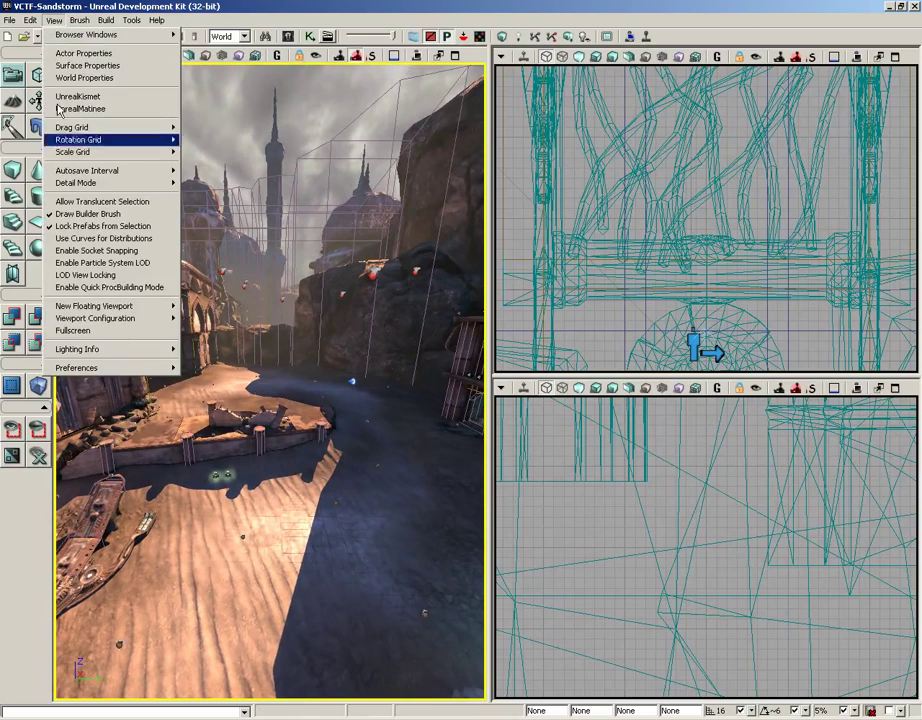
{"action": "mouse_move", "coordinate": [83, 320]}
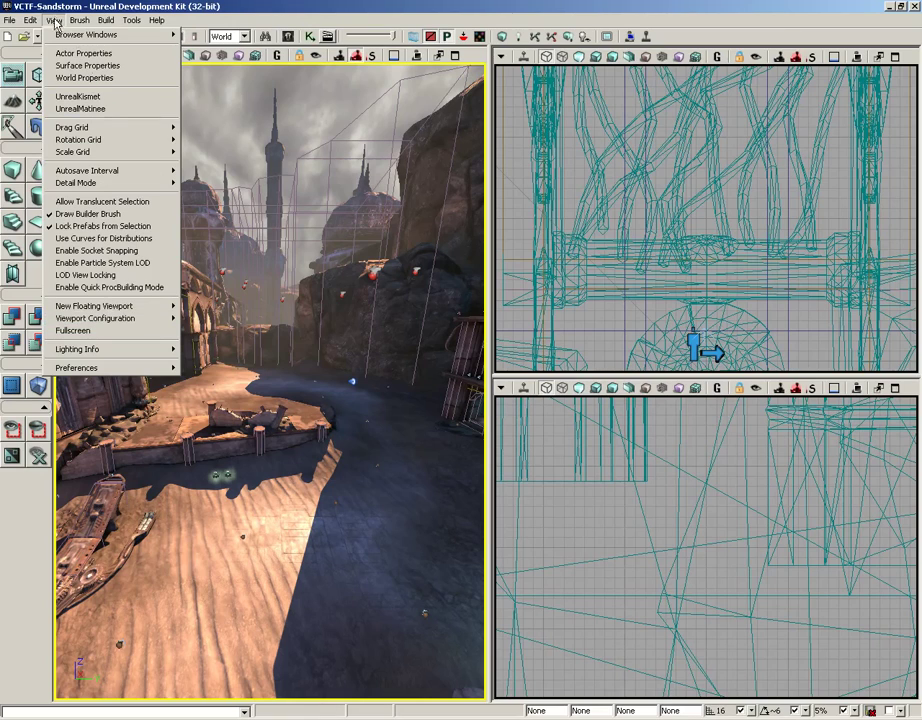
{"action": "mouse_move", "coordinate": [130, 318]}
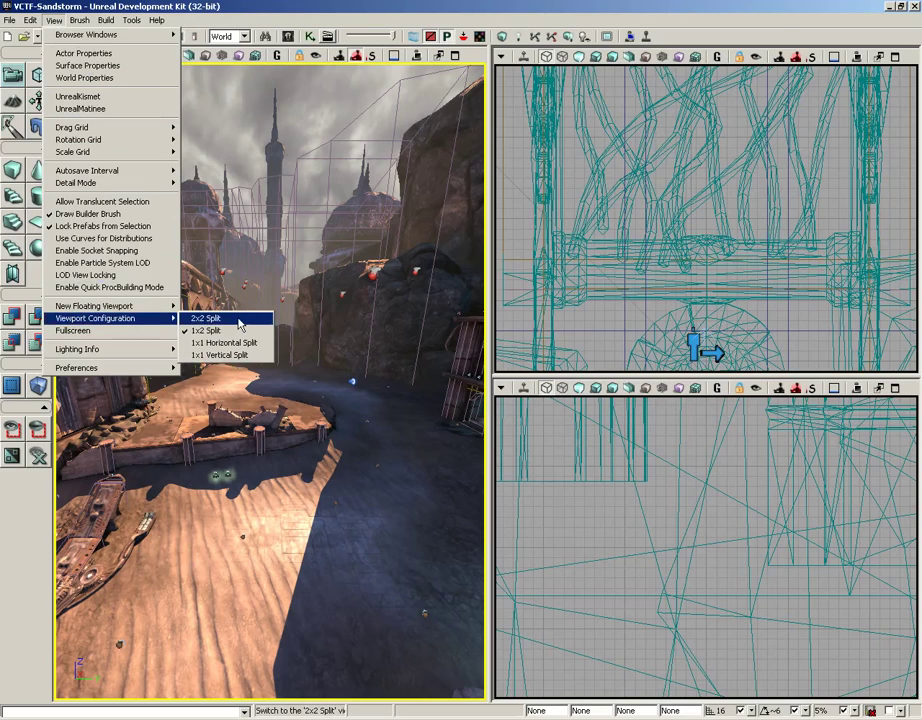
{"action": "left_click", "coordinate": [238, 320]}
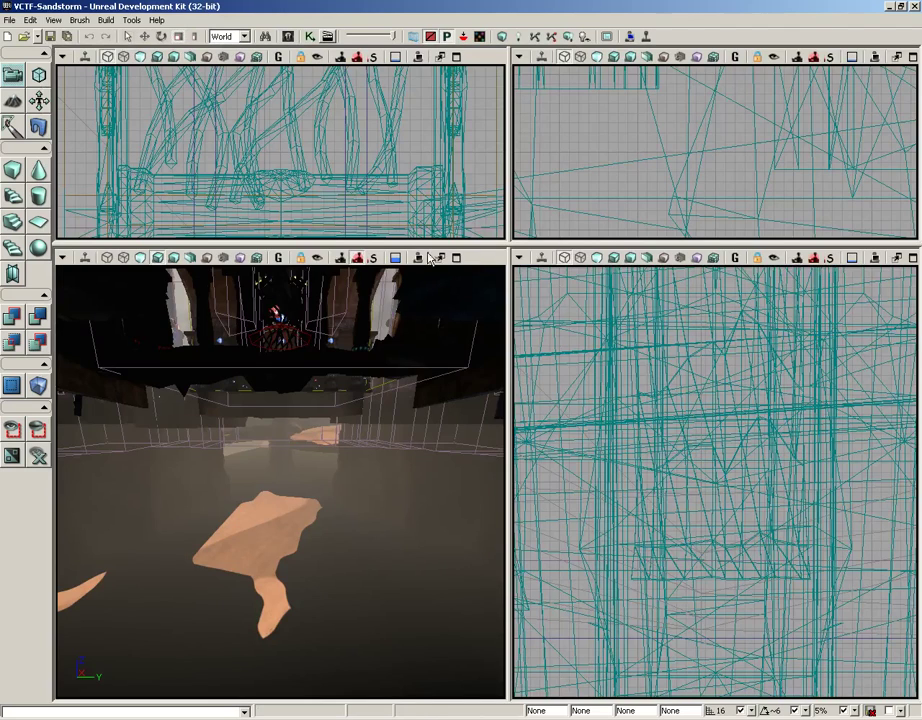
{"action": "left_click_drag", "start_coordinate": [440, 243], "coordinate": [438, 378]}
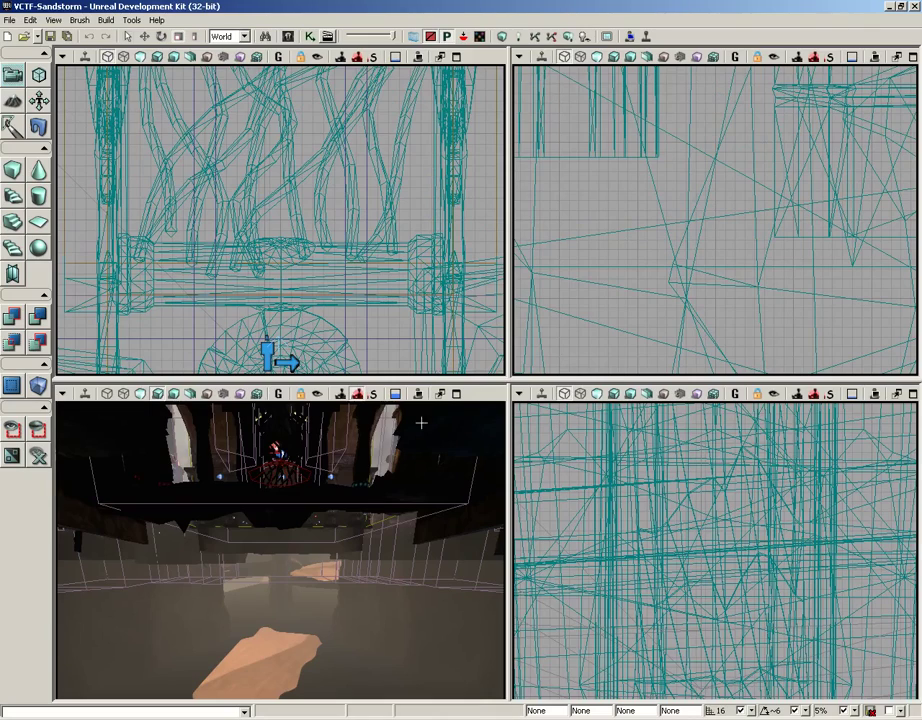
{"action": "right_click_drag", "start_coordinate": [386, 537], "coordinate": [466, 400]}
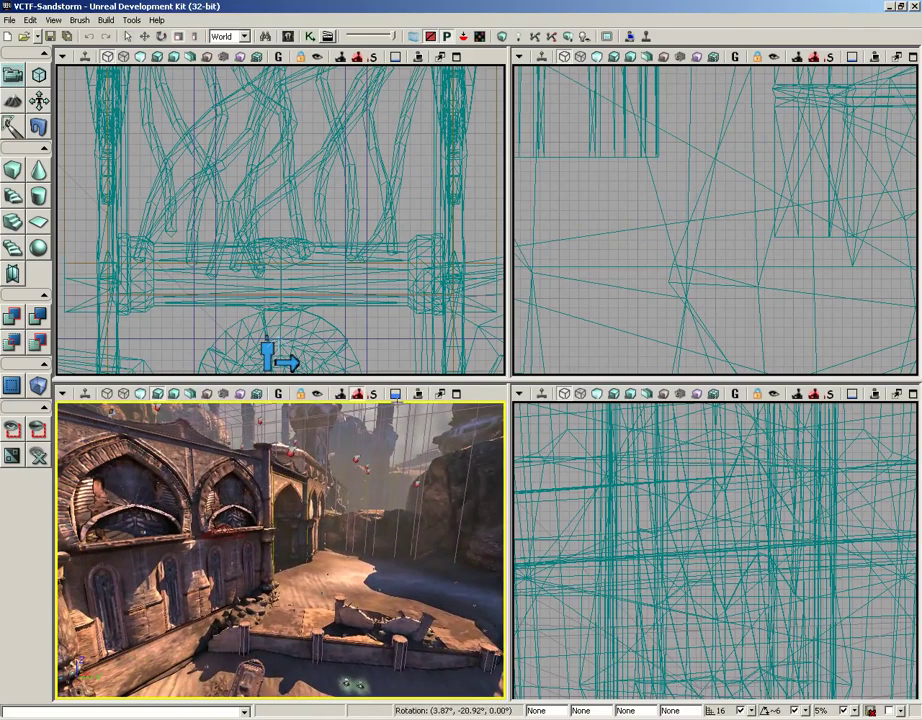
Step: Switch the editor to fullscreen mode and return it to the normal window
{"action": "left_click", "coordinate": [53, 19]}
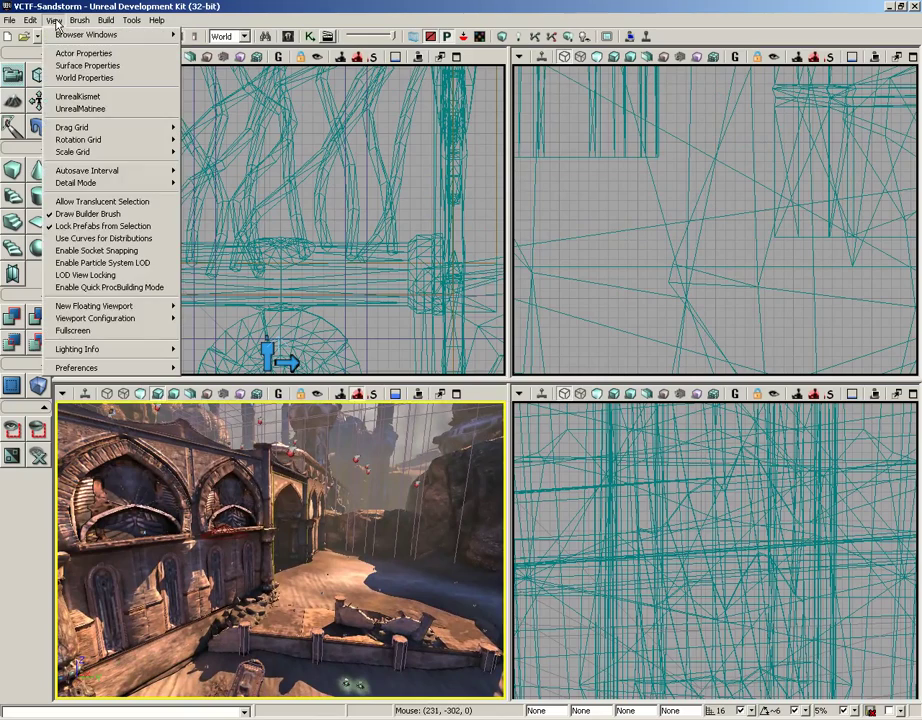
{"action": "left_click", "coordinate": [100, 336]}
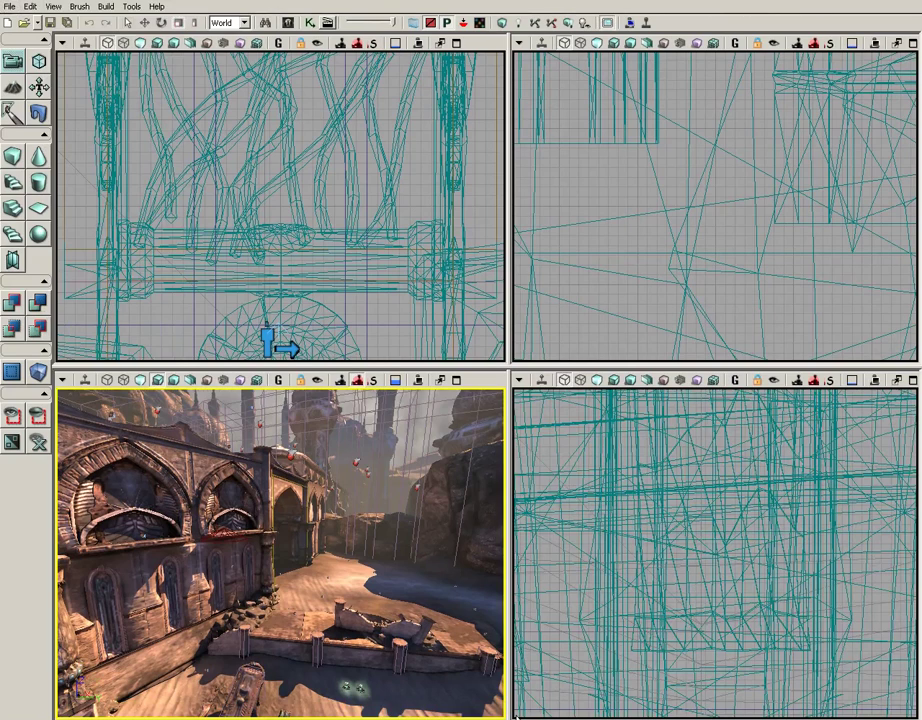
{"action": "left_click", "coordinate": [52, 6]}
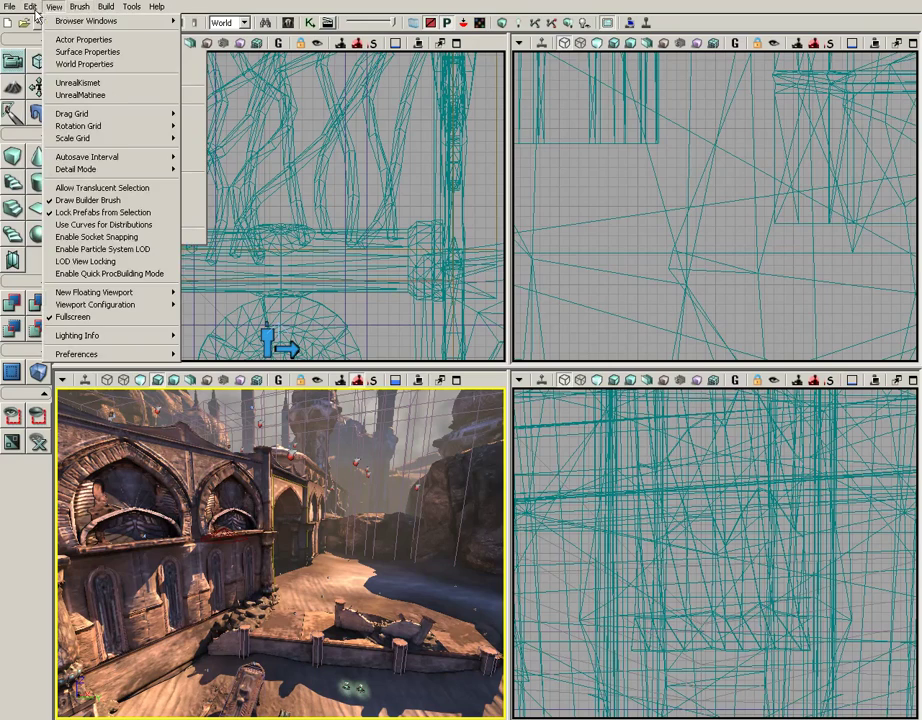
{"action": "left_click", "coordinate": [70, 316]}
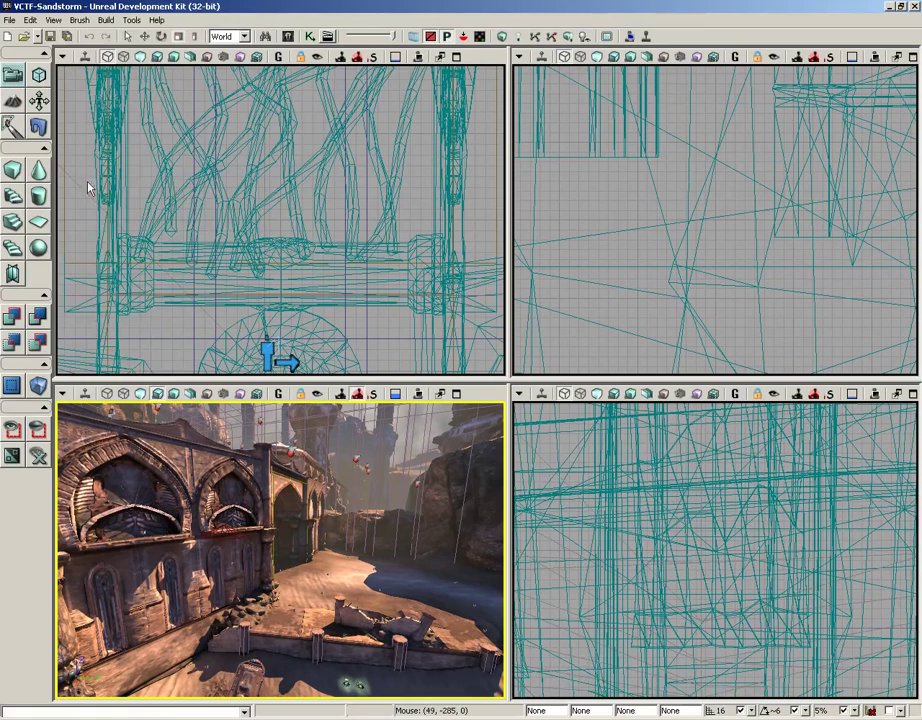
Step: Review the Enable WASD Camera Controls preference and fly the perspective camera across the level to the domed and statue-topped towers
{"action": "left_click", "coordinate": [52, 20]}
{"action": "mouse_move", "coordinate": [105, 352]}
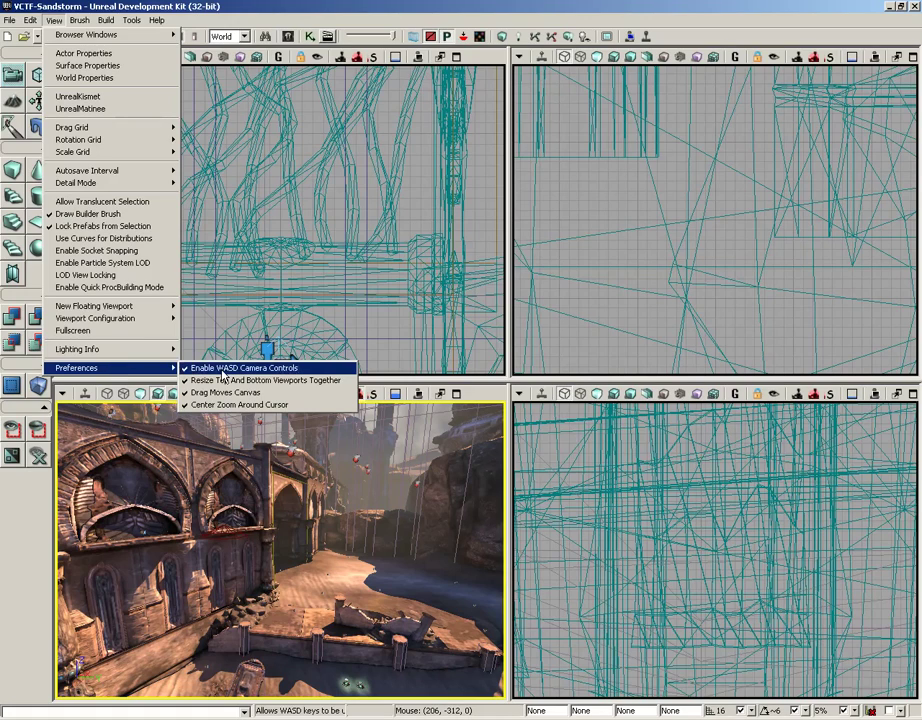
{"action": "right_click_drag", "start_coordinate": [341, 590], "coordinate": [69, 604]}
{"action": "key", "text": "w"}
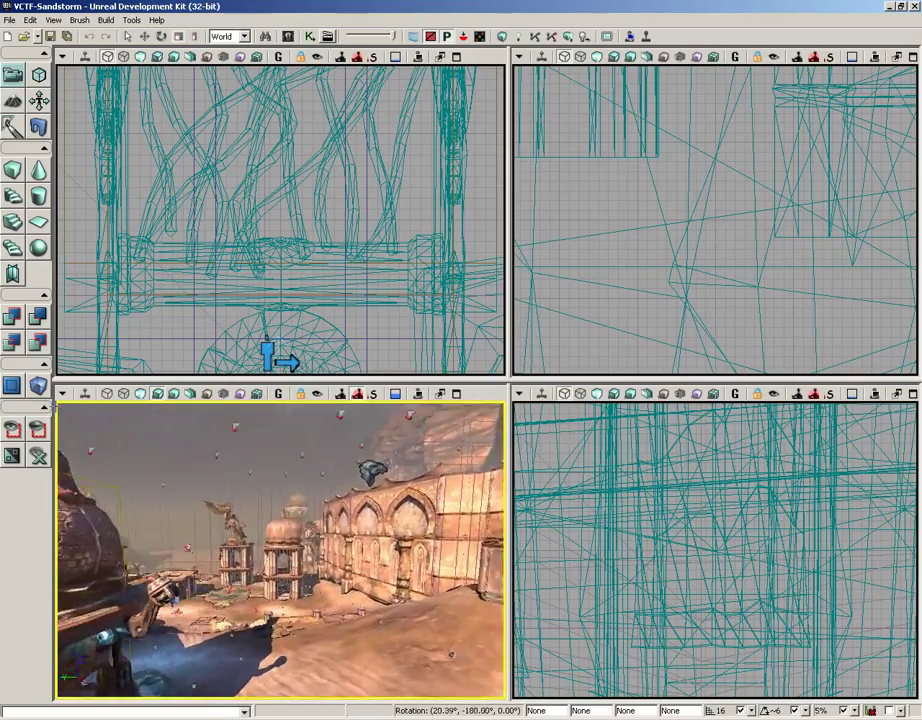
{"action": "right_click_drag", "start_coordinate": [56, 404], "coordinate": [70, 397]}
{"action": "key", "text": "w"}
{"action": "right_click_drag", "start_coordinate": [375, 515], "coordinate": [504, 552]}
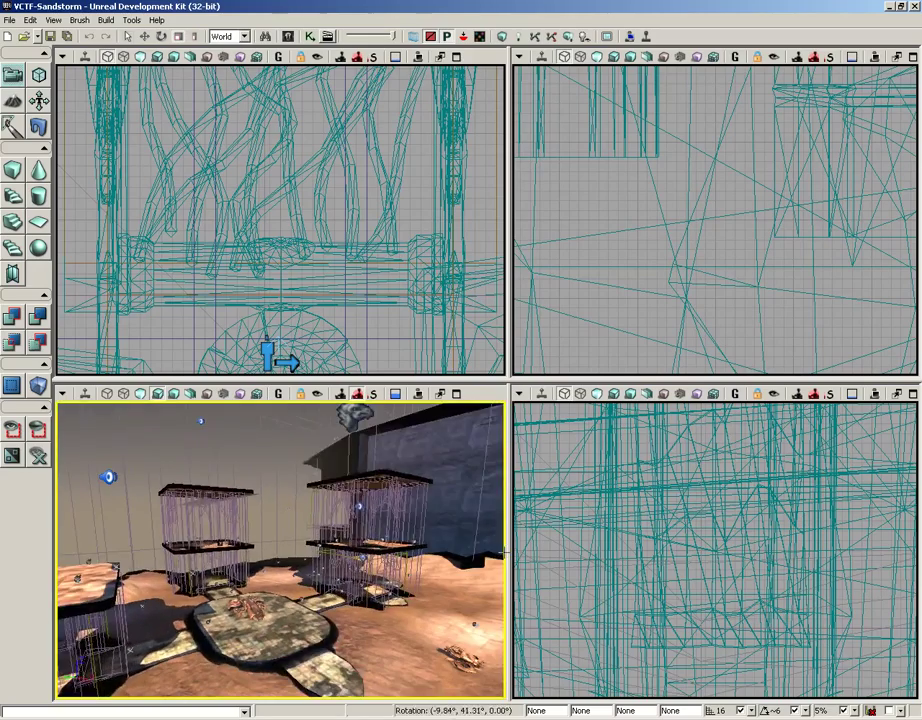
{"action": "key", "text": "w"}
Step: Turn off Resize Top And Bottom Viewports Together, narrow the top-view wireframe viewport, and widen the perspective viewport separately
{"action": "left_click", "coordinate": [53, 20]}
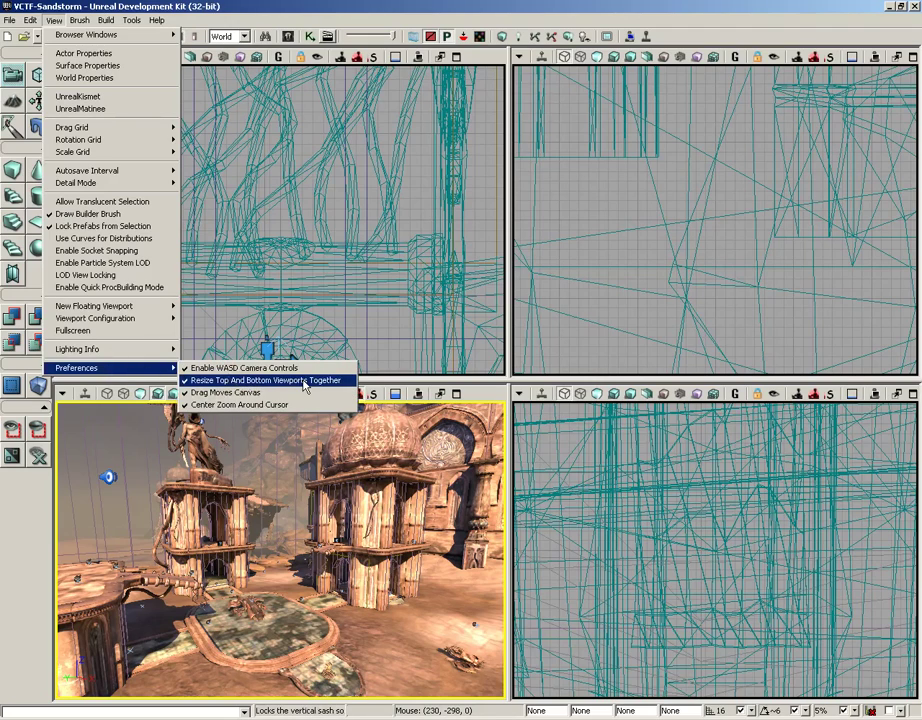
{"action": "left_click", "coordinate": [300, 381]}
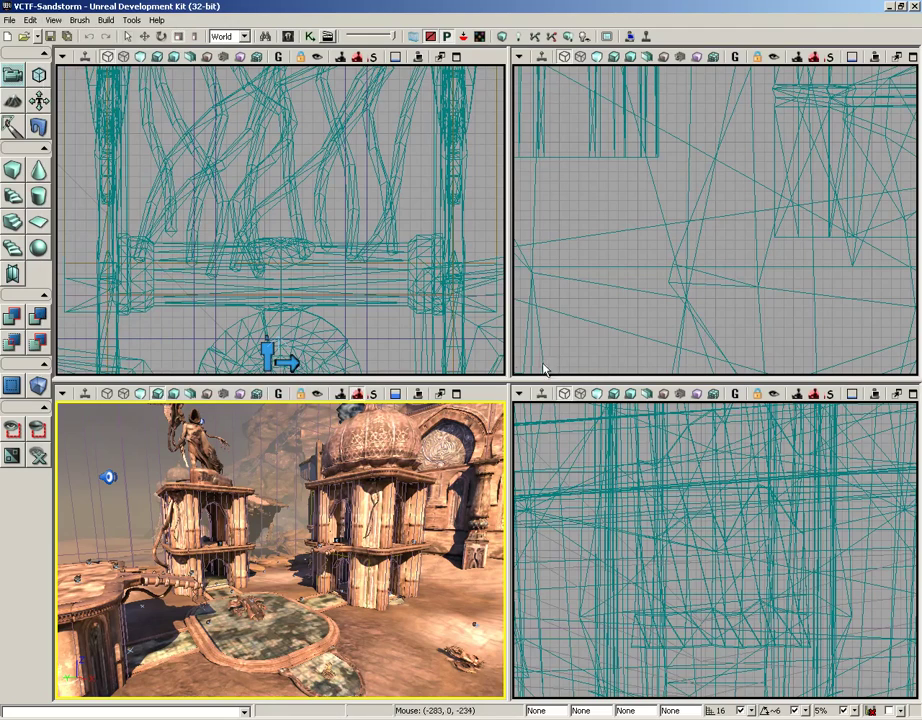
{"action": "left_click_drag", "start_coordinate": [512, 340], "coordinate": [337, 340]}
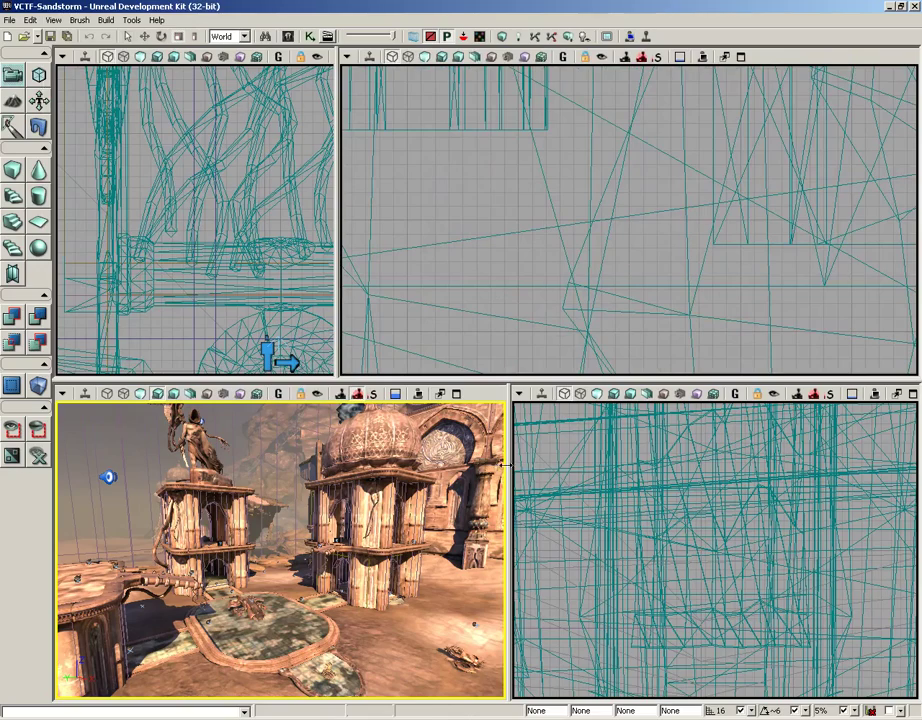
{"action": "left_click_drag", "start_coordinate": [507, 464], "coordinate": [720, 464]}
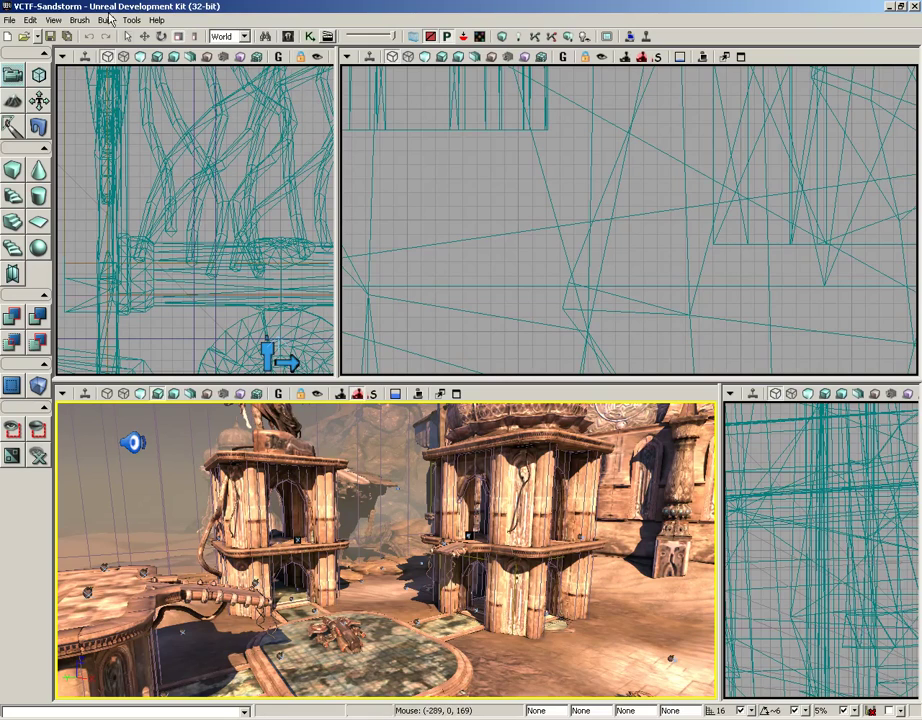
Step: Turn Resize Top And Bottom Viewports Together back on and widen the column holding the top-view and perspective viewports
{"action": "left_click", "coordinate": [54, 20]}
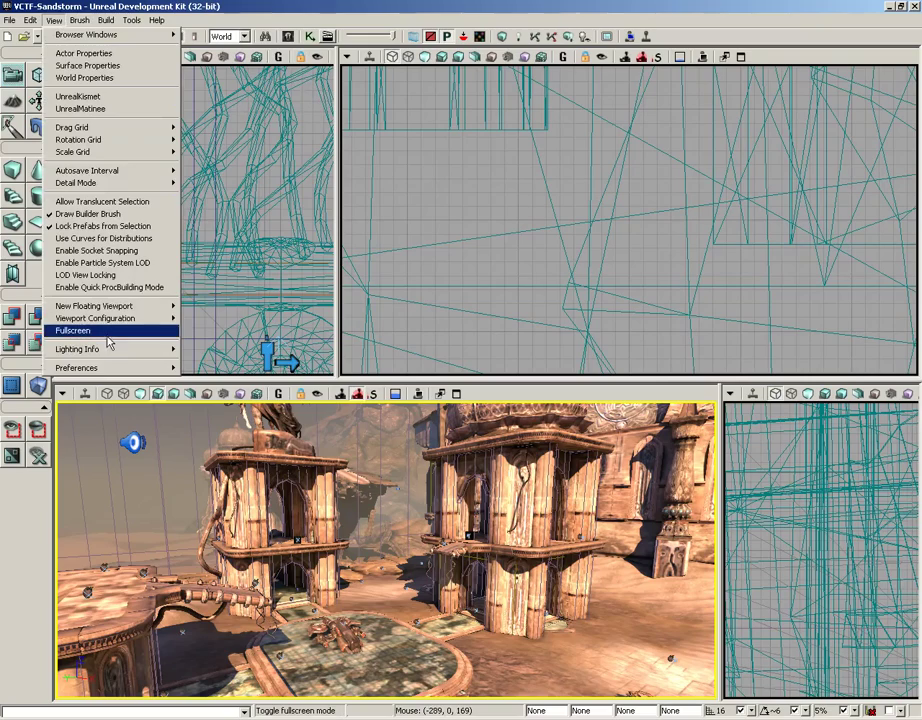
{"action": "mouse_move", "coordinate": [130, 368]}
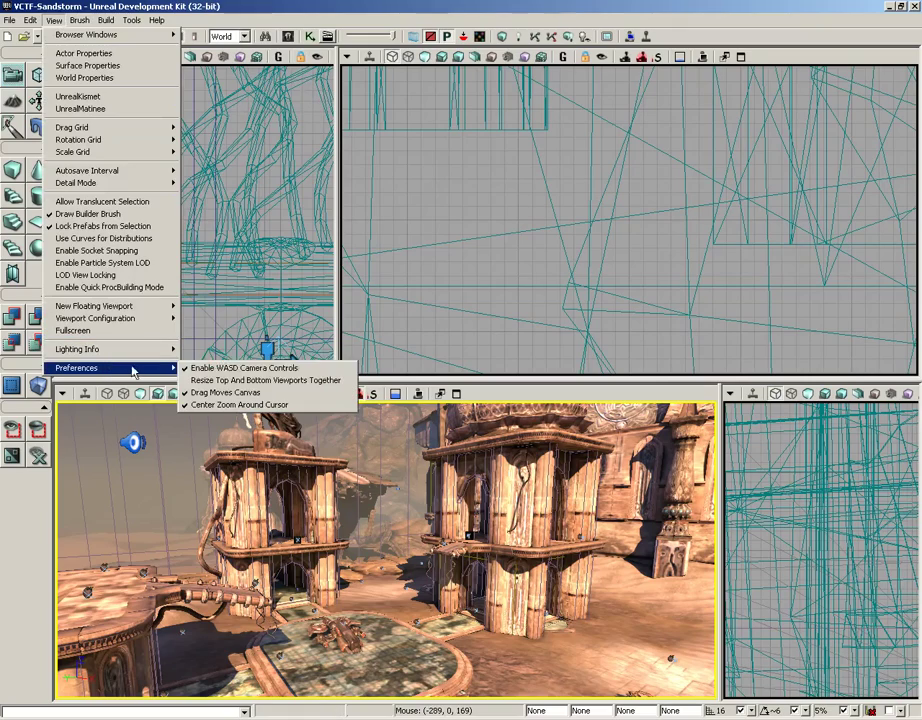
{"action": "left_click", "coordinate": [229, 381]}
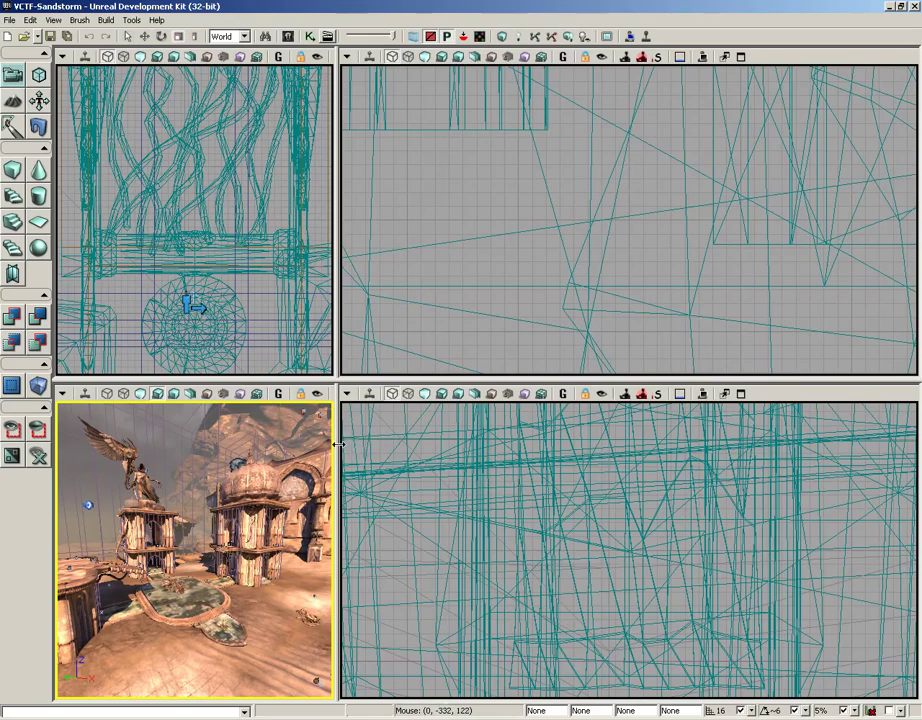
{"action": "left_click_drag", "start_coordinate": [335, 440], "coordinate": [630, 484]}
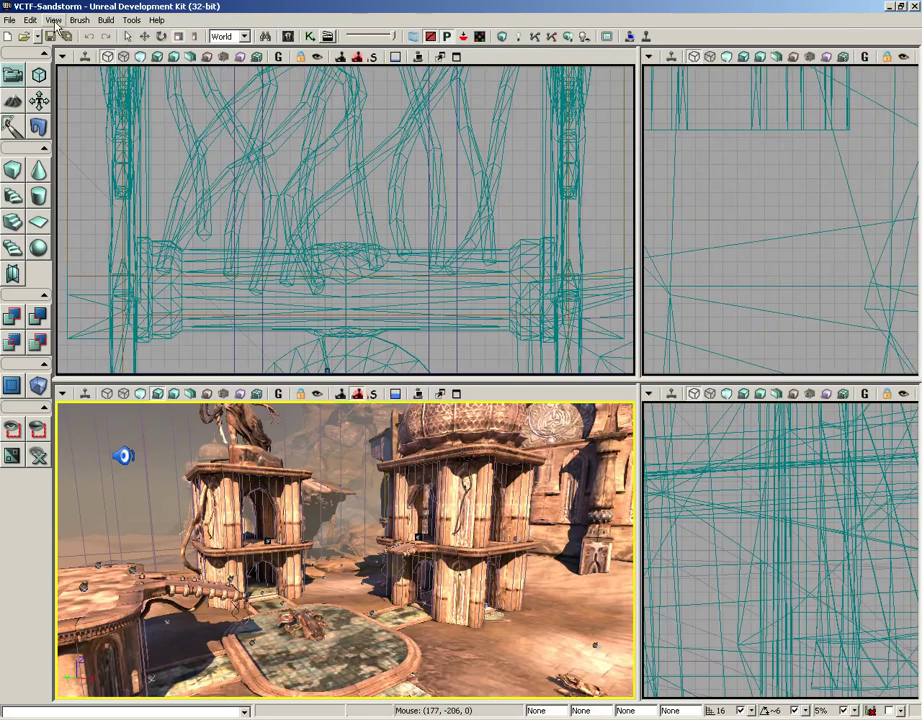
Step: Review the Drag Moves Canvas preference and pan the top wireframe view around the level with it enabled
{"action": "left_click", "coordinate": [50, 20]}
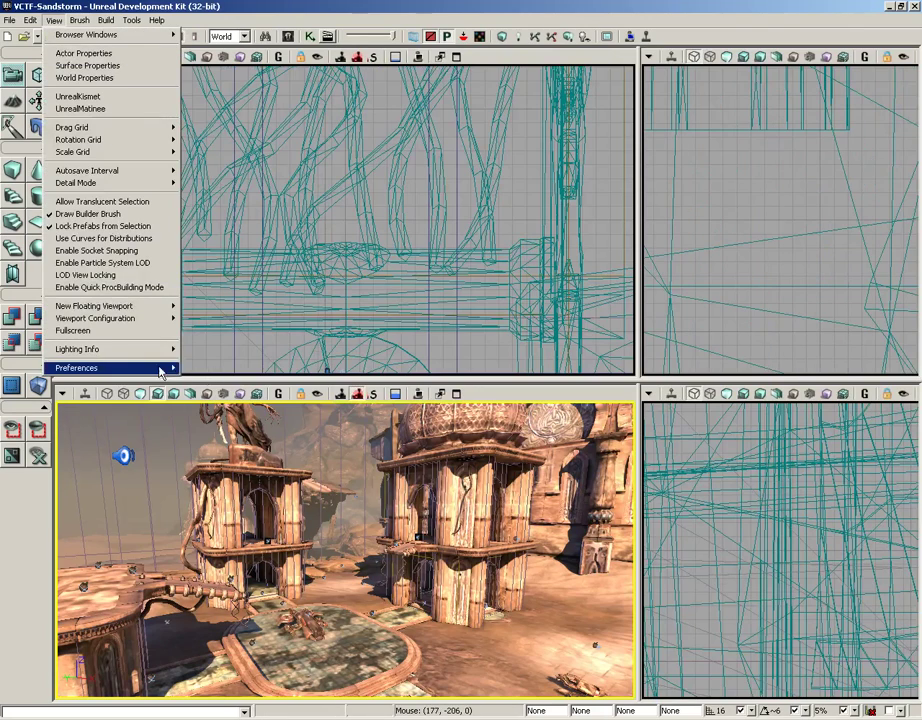
{"action": "mouse_move", "coordinate": [160, 370]}
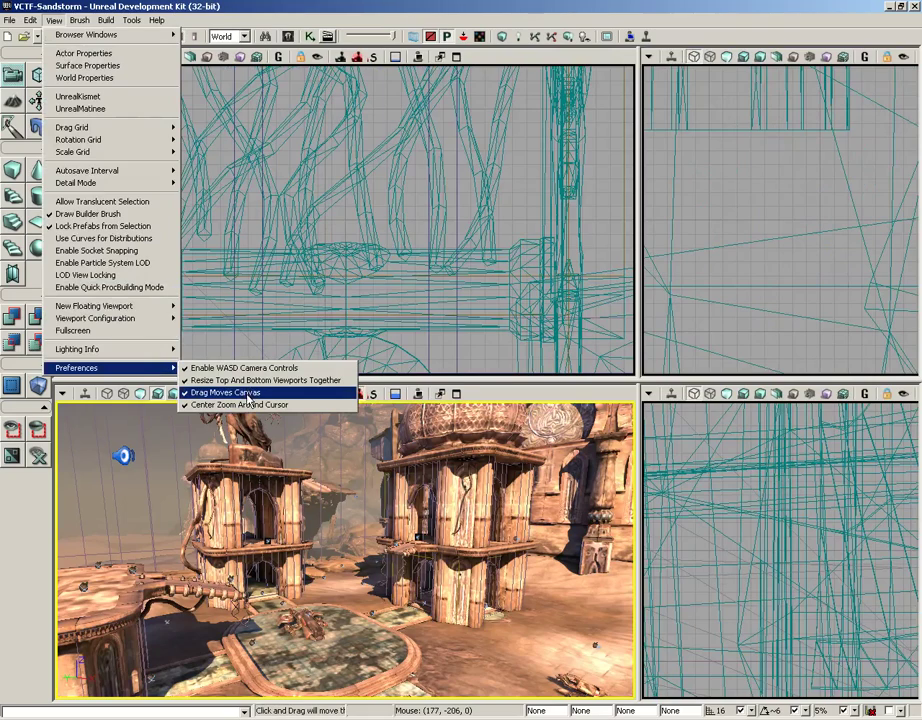
{"action": "left_click", "coordinate": [505, 212]}
{"action": "mouse_move", "coordinate": [411, 227]}
{"action": "left_mouse_down"}
{"action": "mouse_move", "coordinate": [423, 217]}
{"action": "mouse_move", "coordinate": [424, 230]}
{"action": "mouse_move", "coordinate": [411, 216]}
{"action": "left_mouse_up"}
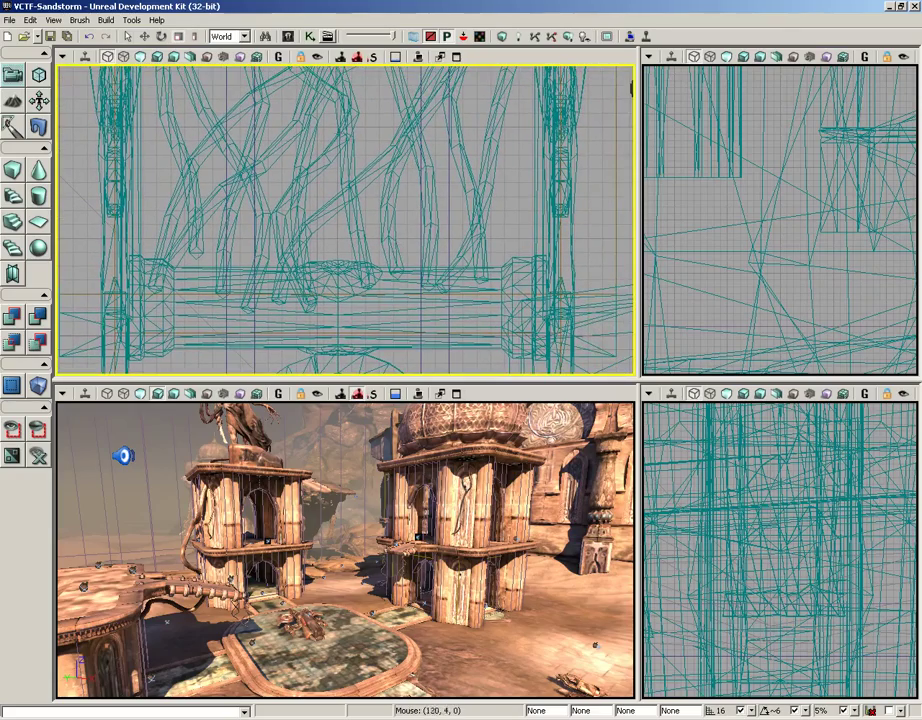
{"action": "left_click_drag", "start_coordinate": [379, 115], "coordinate": [261, 289]}
{"action": "left_click_drag", "start_coordinate": [174, 179], "coordinate": [354, 228]}
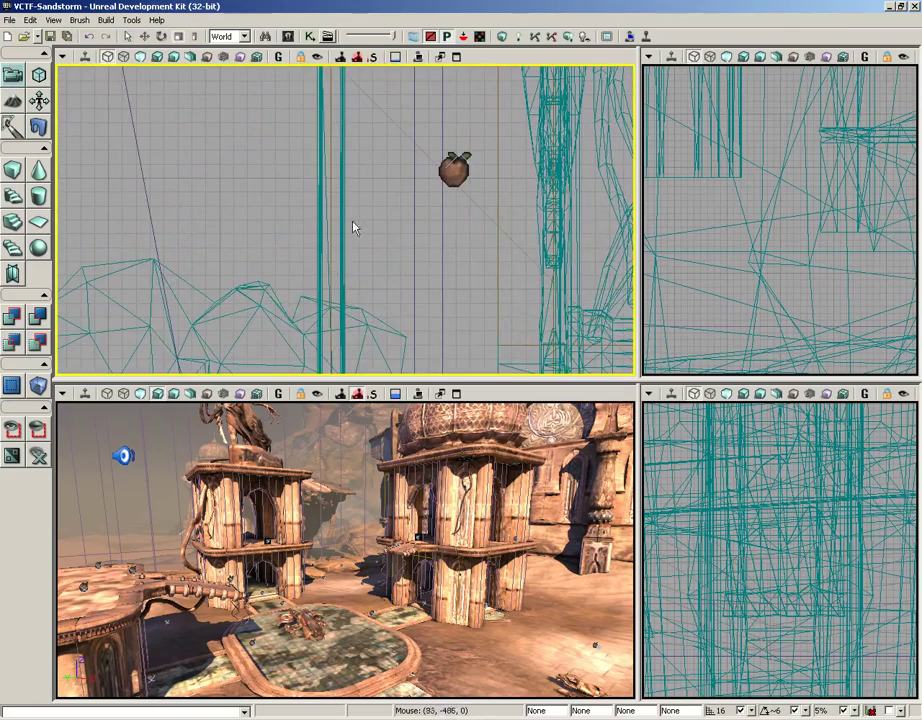
{"action": "left_click_drag", "start_coordinate": [360, 294], "coordinate": [228, 98]}
{"action": "left_click_drag", "start_coordinate": [494, 298], "coordinate": [366, 298]}
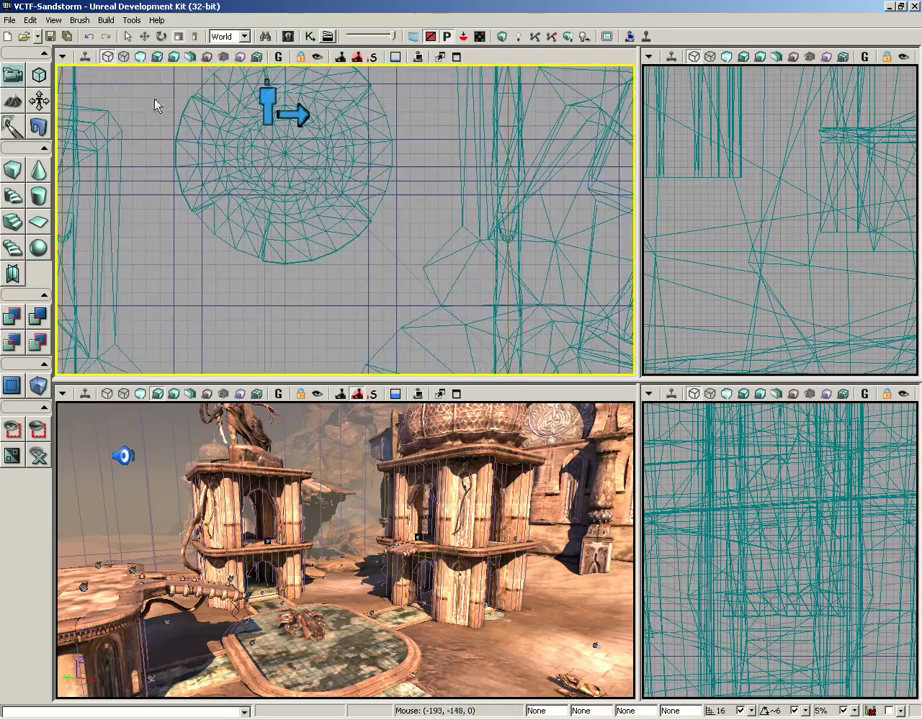
Step: Turn off Drag Moves Canvas, pan the top wireframe view to compare the movement, and turn the preference back on
{"action": "left_click", "coordinate": [53, 20]}
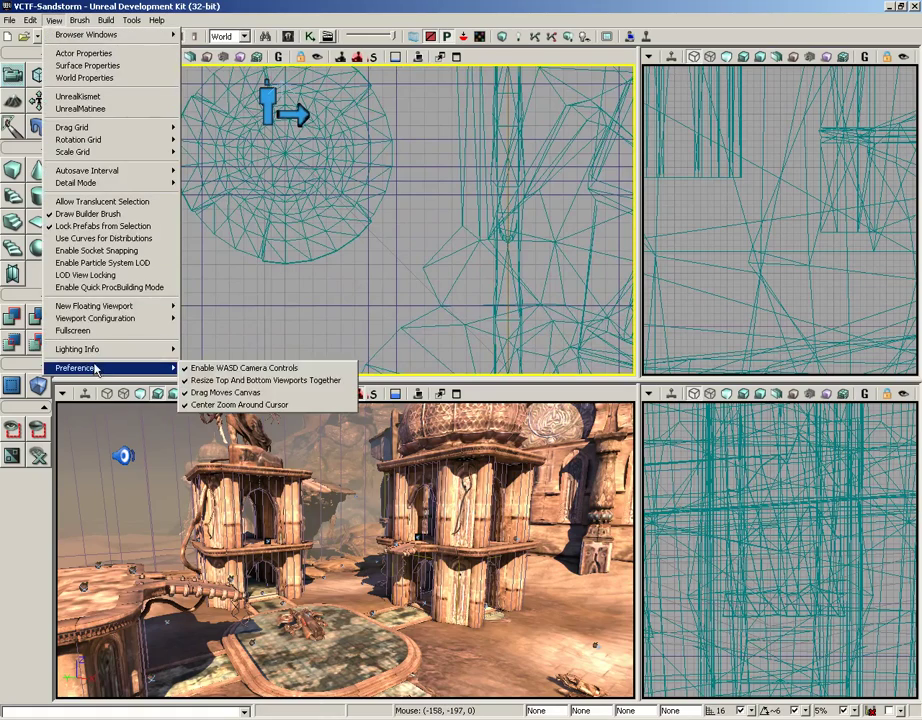
{"action": "left_click", "coordinate": [215, 392]}
{"action": "left_click_drag", "start_coordinate": [418, 309], "coordinate": [426, 219]}
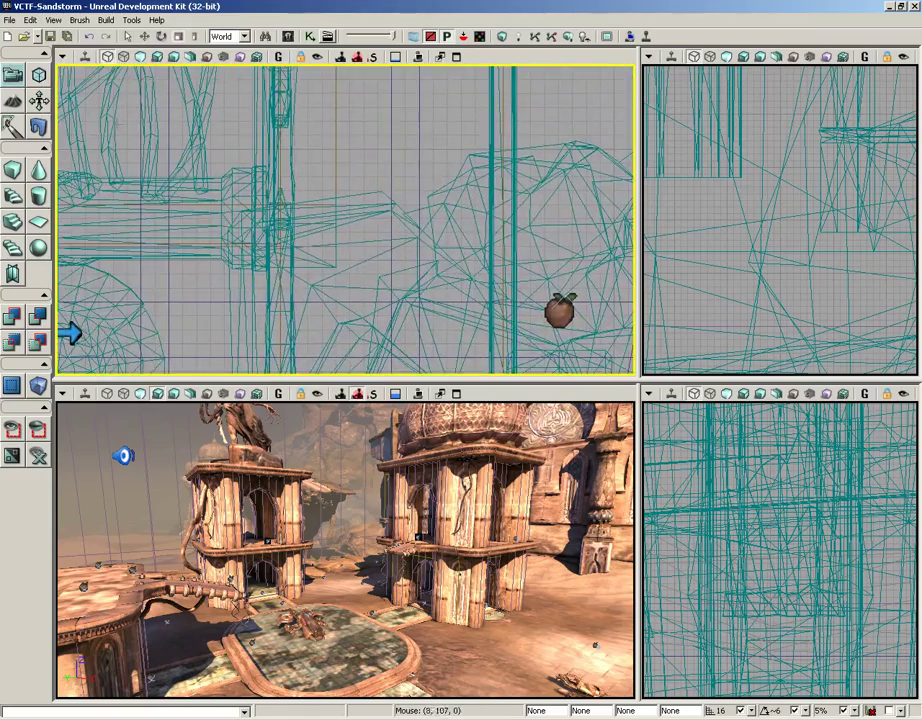
{"action": "left_click_drag", "start_coordinate": [250, 140], "coordinate": [197, 248]}
{"action": "left_click", "coordinate": [54, 21]}
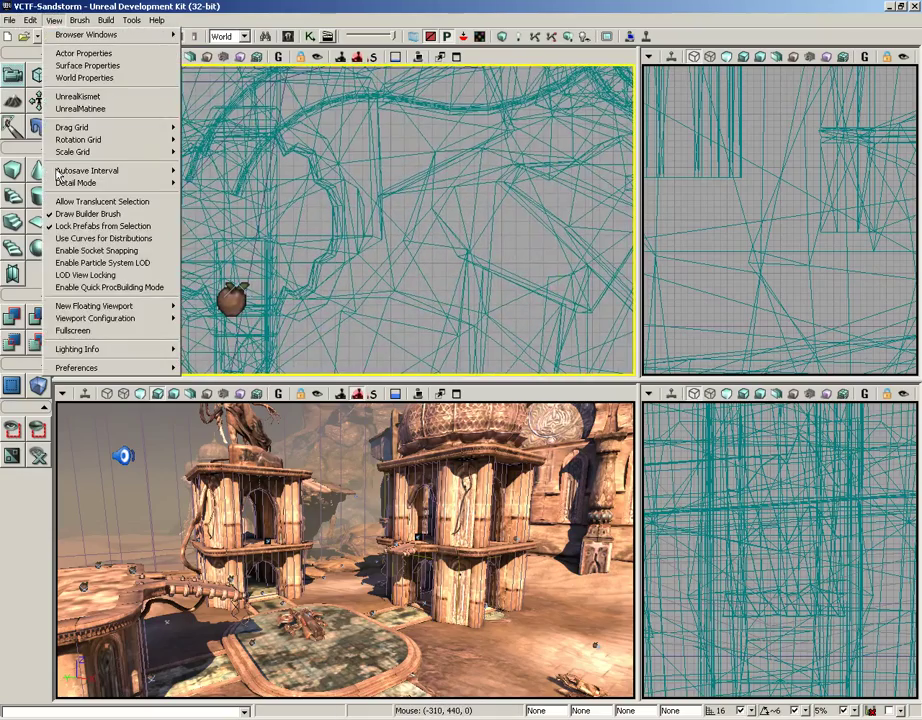
{"action": "mouse_move", "coordinate": [88, 369]}
{"action": "left_click", "coordinate": [198, 392]}
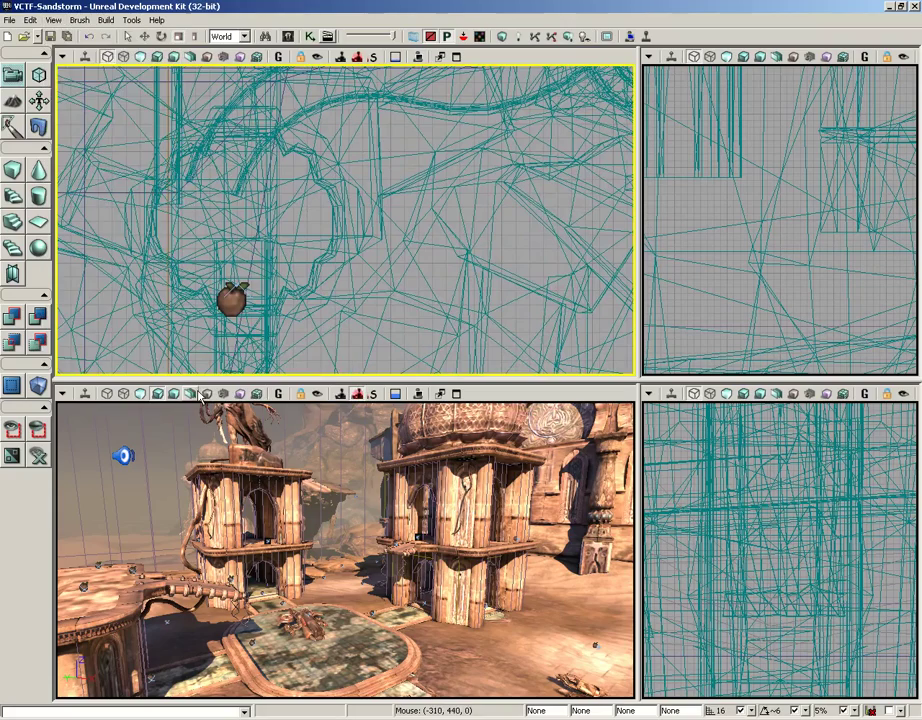
Step: Turn off Center Zoom Around Cursor and zoom the top wireframe view in and out repeatedly to test it
{"action": "left_click", "coordinate": [30, 20]}
{"action": "mouse_move", "coordinate": [54, 21]}
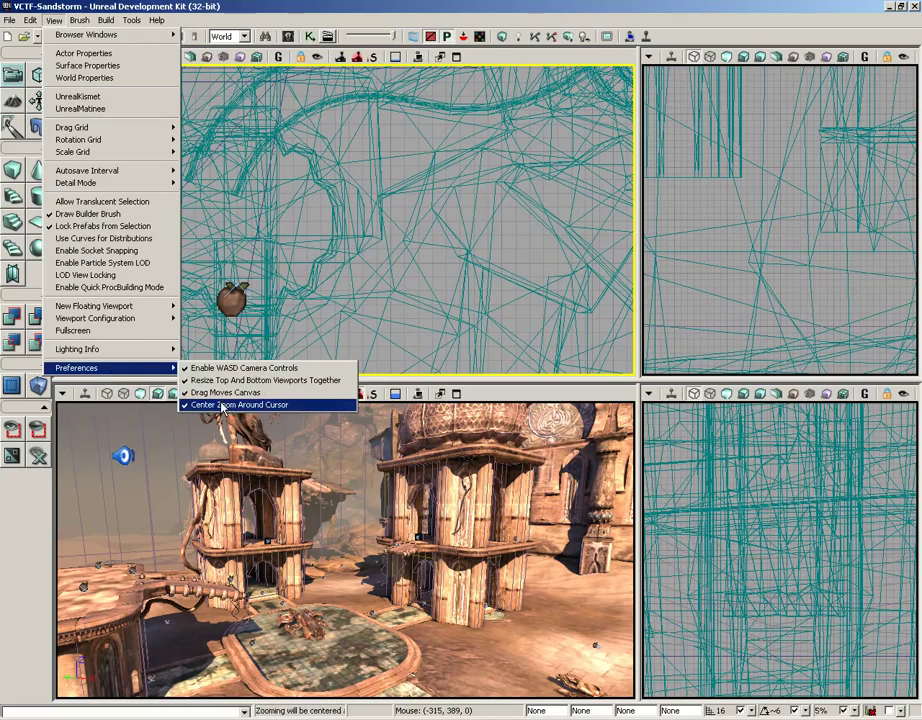
{"action": "left_click", "coordinate": [221, 405]}
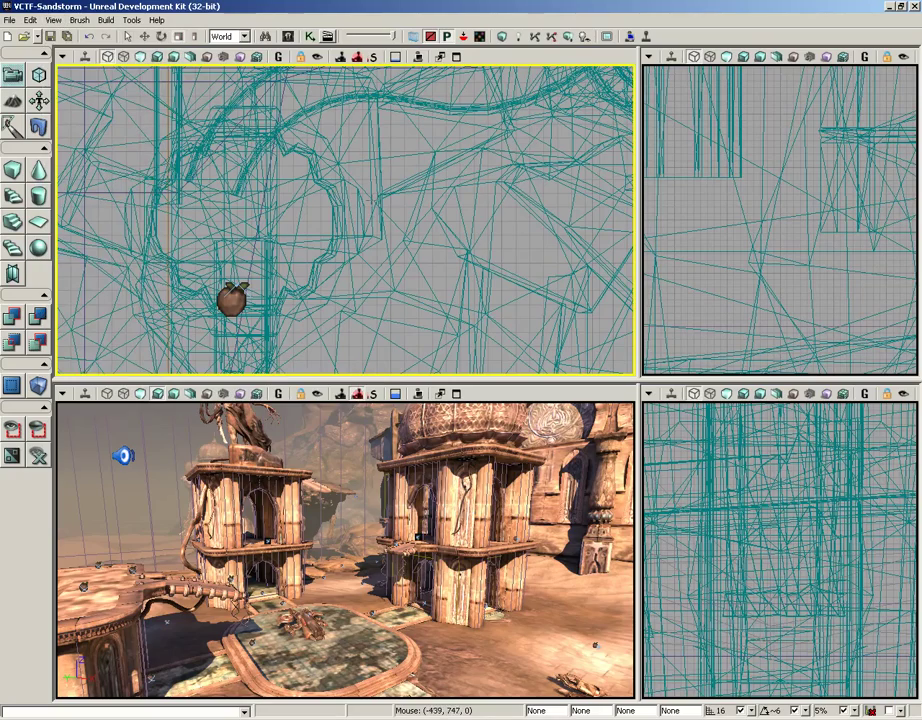
{"action": "scroll", "coordinate": [508, 230], "scroll_direction": "up", "scroll_amount": 4}
{"action": "scroll", "coordinate": [506, 231], "scroll_direction": "down", "scroll_amount": 4}
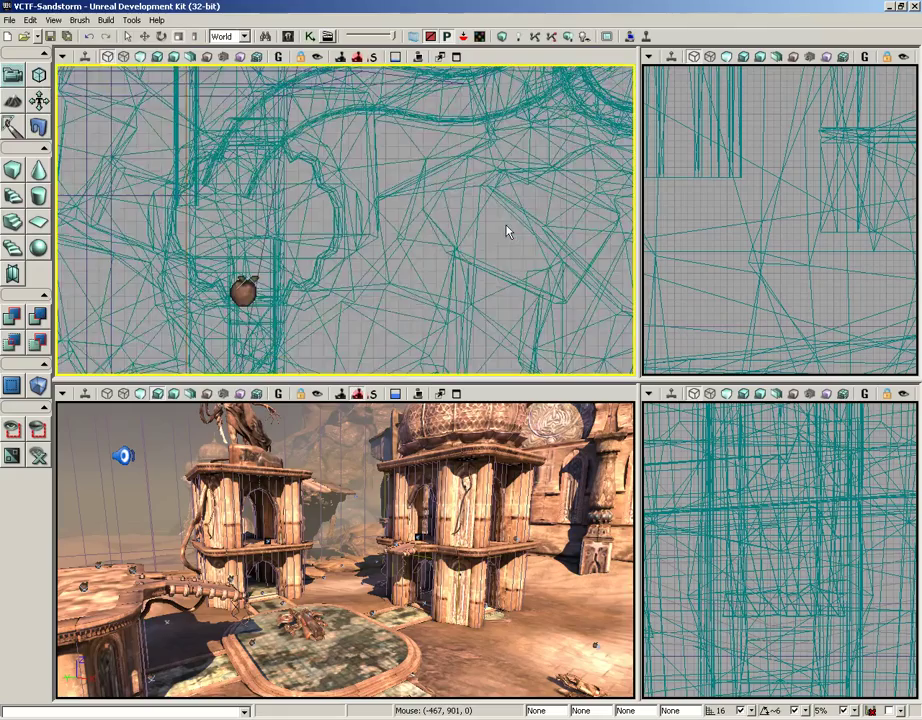
{"action": "scroll", "coordinate": [506, 231], "scroll_direction": "up", "scroll_amount": 4}
{"action": "scroll", "coordinate": [506, 231], "scroll_direction": "down", "scroll_amount": 4}
{"action": "scroll", "coordinate": [507, 230], "scroll_direction": "up", "scroll_amount": 3}
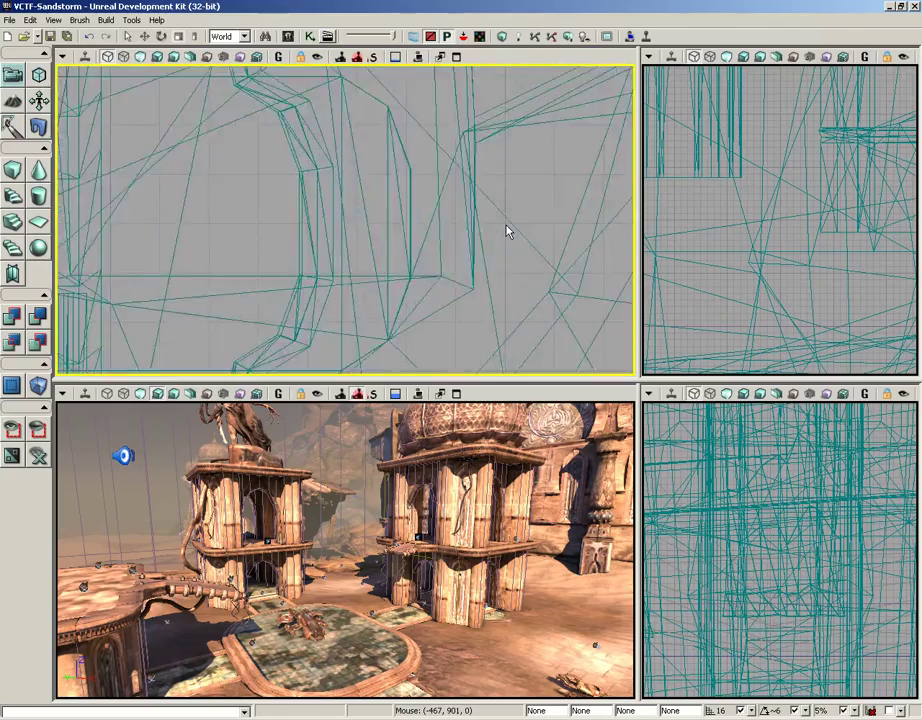
{"action": "scroll", "coordinate": [507, 230], "scroll_direction": "down", "scroll_amount": 3}
{"action": "scroll", "coordinate": [507, 230], "scroll_direction": "up", "scroll_amount": 2}
Step: Turn Center Zoom Around Cursor back on and test it by zooming and panning the top wireframe view
{"action": "left_click", "coordinate": [53, 19]}
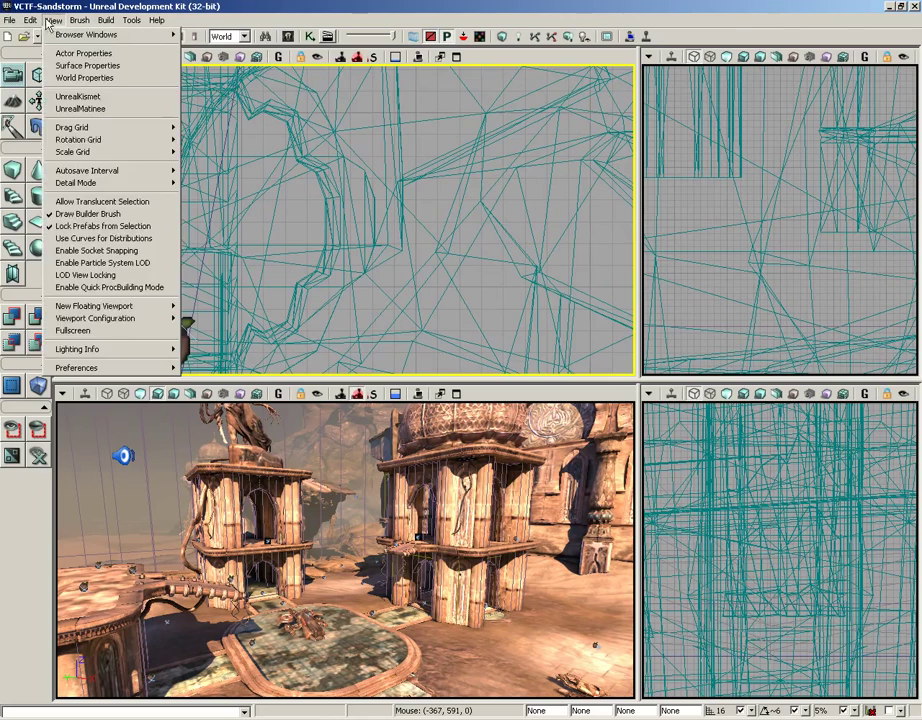
{"action": "mouse_move", "coordinate": [128, 367]}
{"action": "left_click", "coordinate": [234, 405]}
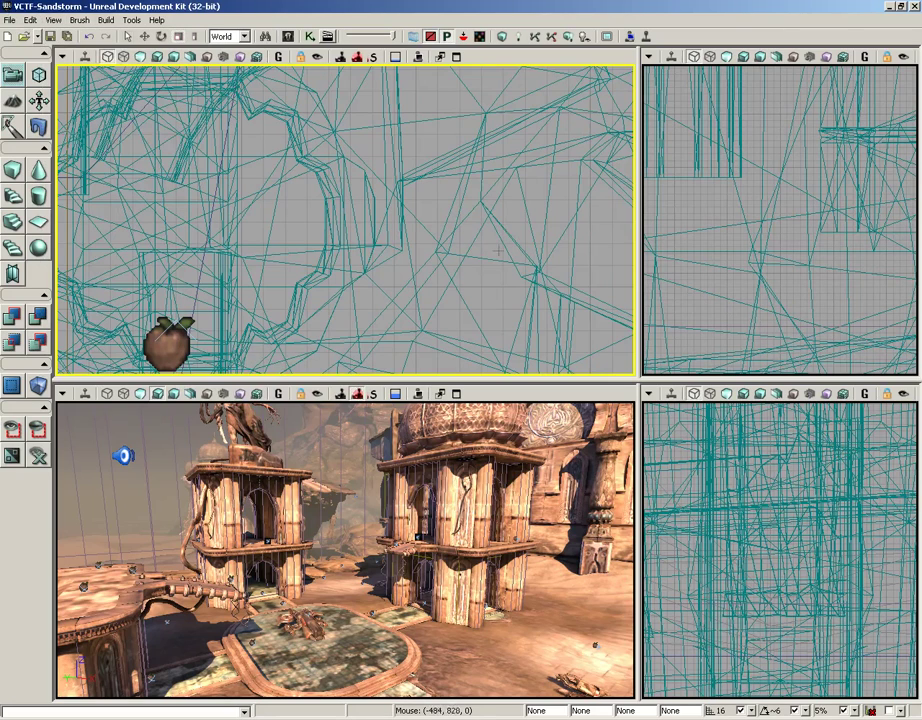
{"action": "left_click_drag", "start_coordinate": [560, 272], "coordinate": [567, 318]}
{"action": "scroll", "coordinate": [567, 318], "scroll_direction": "up", "scroll_amount": 6}
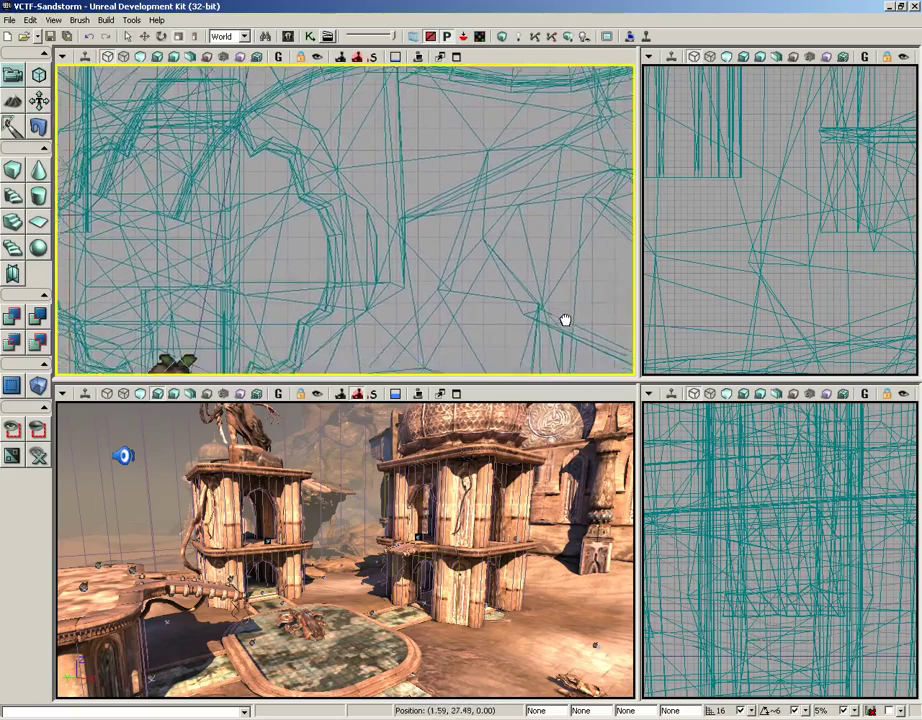
{"action": "scroll", "coordinate": [580, 333], "scroll_direction": "down", "scroll_amount": 4}
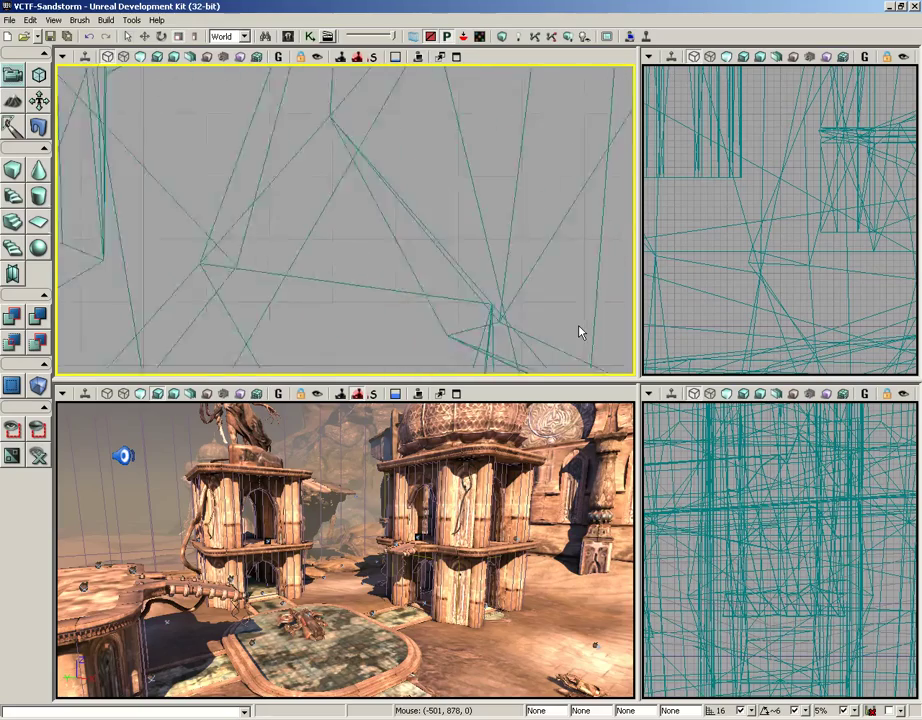
{"action": "scroll", "coordinate": [580, 333], "scroll_direction": "up", "scroll_amount": 2}
{"action": "scroll", "coordinate": [580, 333], "scroll_direction": "down", "scroll_amount": 2}
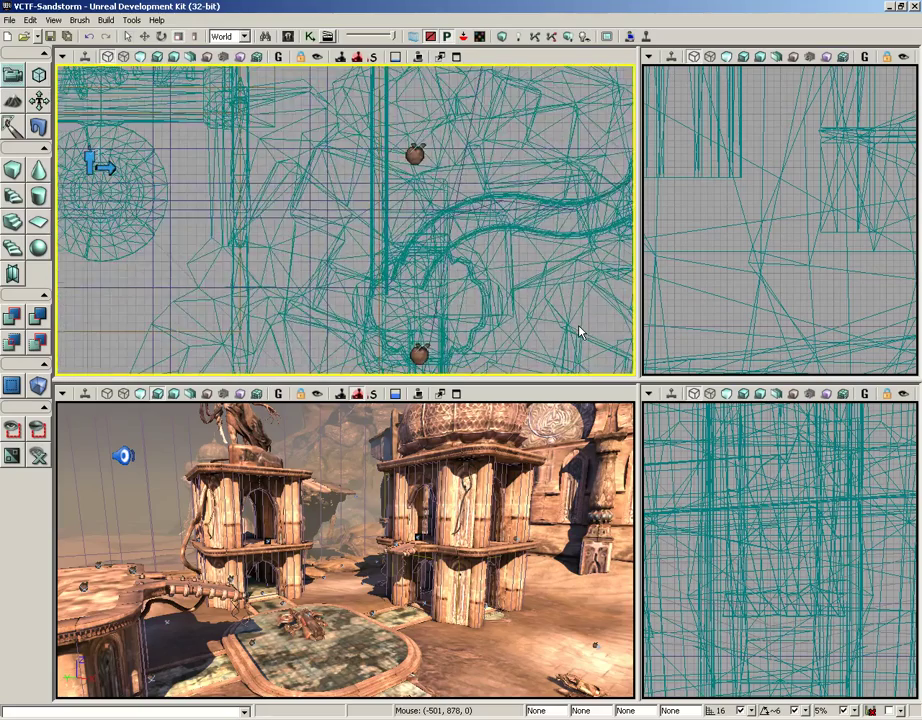
{"action": "scroll", "coordinate": [580, 333], "scroll_direction": "down", "scroll_amount": 4}
{"action": "left_click_drag", "start_coordinate": [580, 333], "coordinate": [560, 313]}
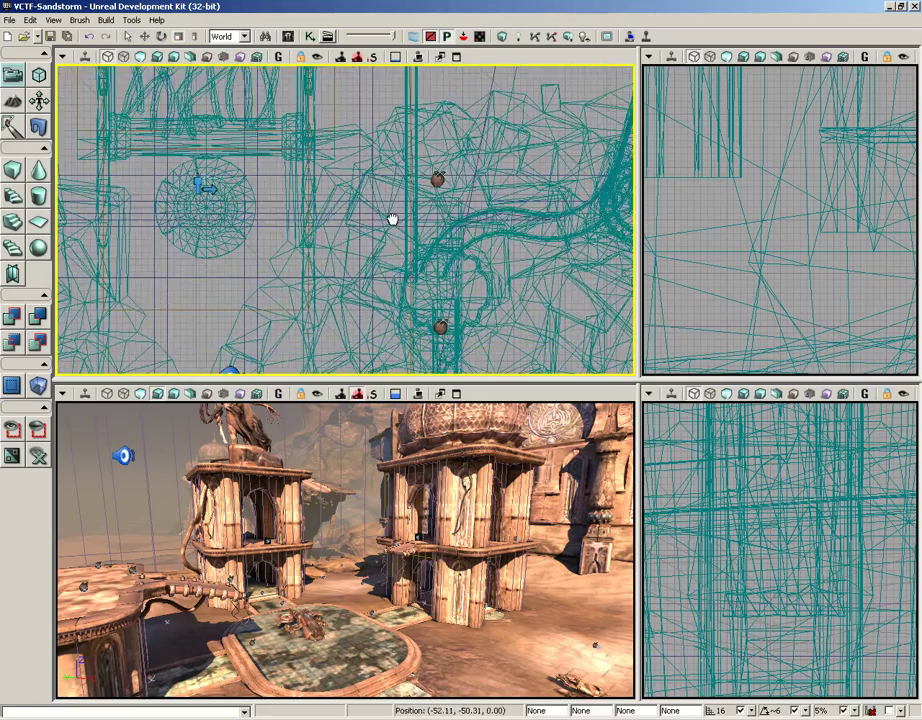
Step: Bring up the editor's view options
{"action": "left_click", "coordinate": [53, 19]}
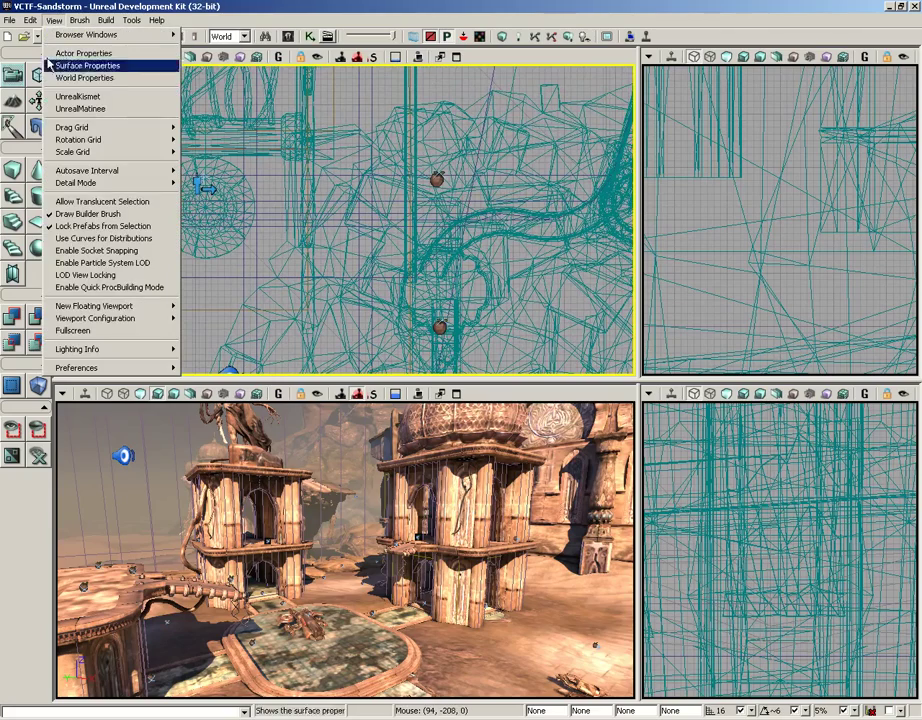